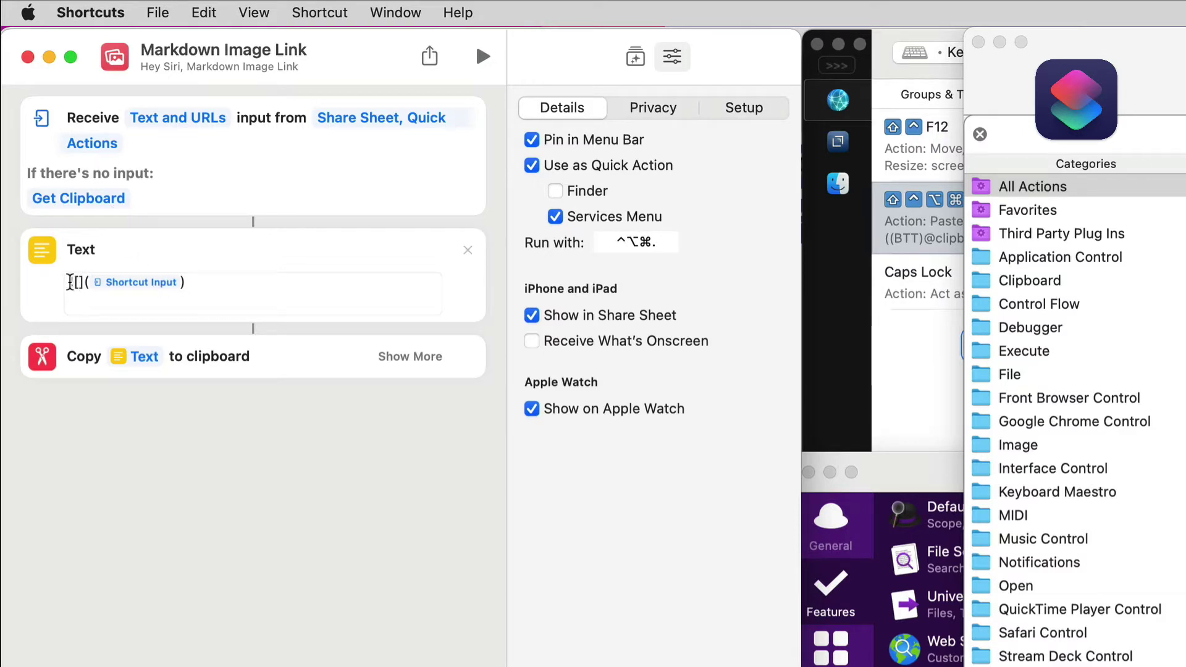
# Highlight the ![] prefix of the Shortcuts link template, then clear the selection
pyautogui.click(69, 284)
pyautogui.moveTo(79, 284); pyautogui.dragTo(91, 284)
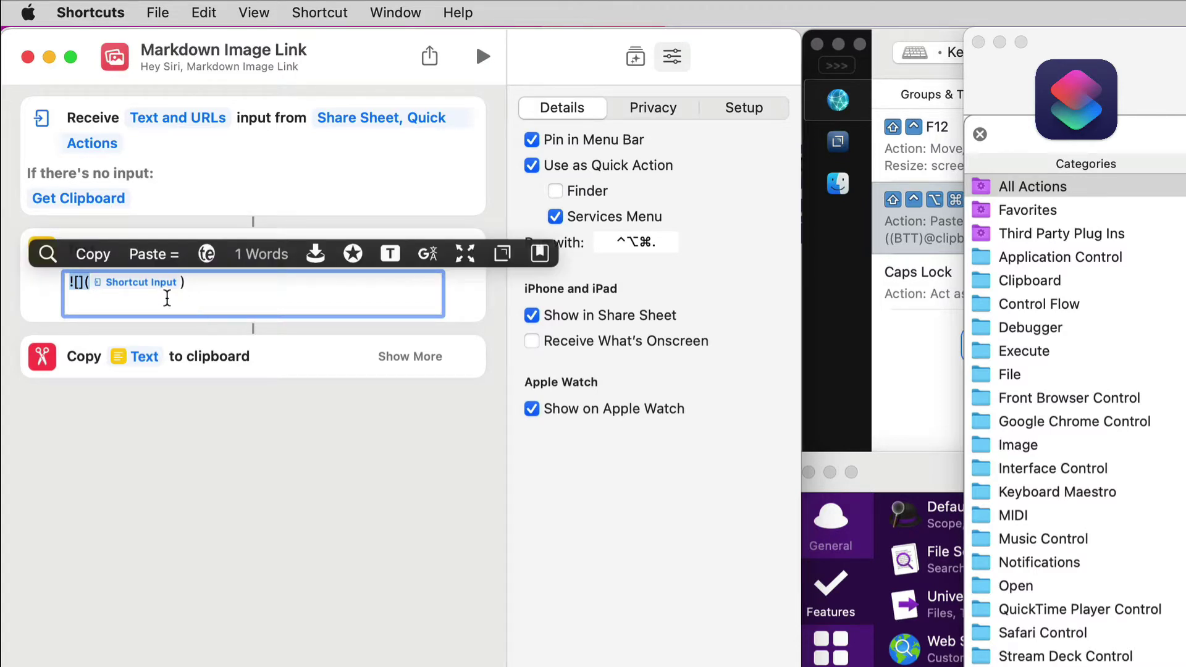
pyautogui.click(204, 296)
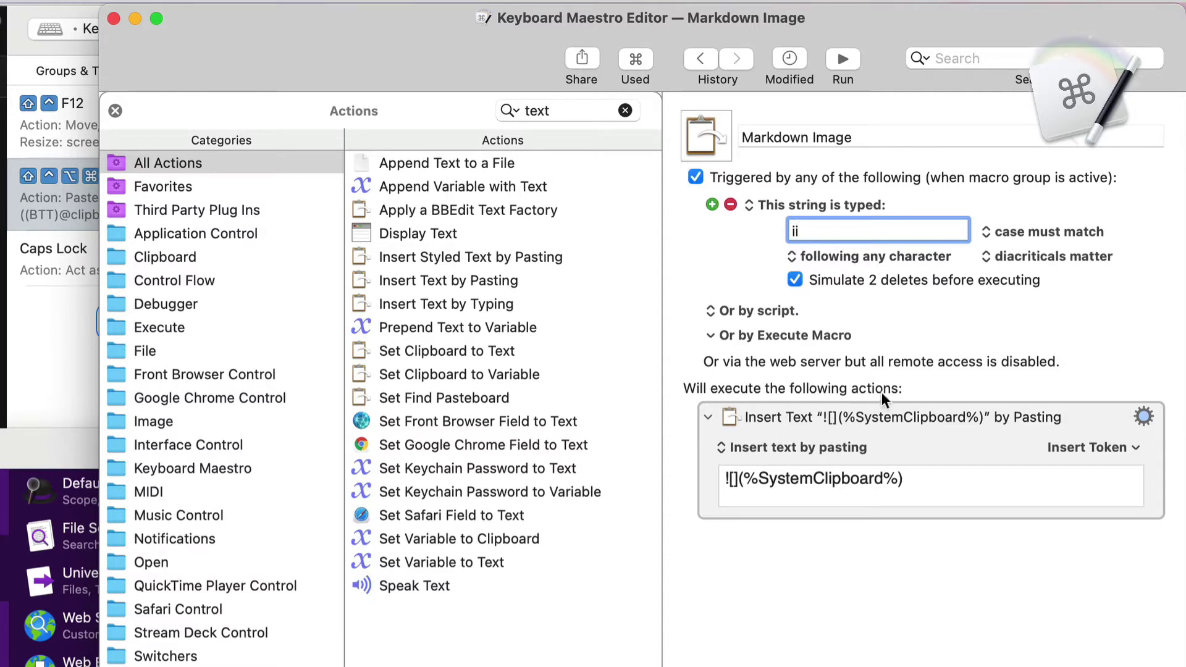
# Point out the ![] prefix and the %SystemClipboard% token in the macro's text, then bring up Alfred's snippets
pyautogui.click(745, 479)
pyautogui.moveTo(745, 479); pyautogui.dragTo(722, 480)
pyautogui.click(813, 480)
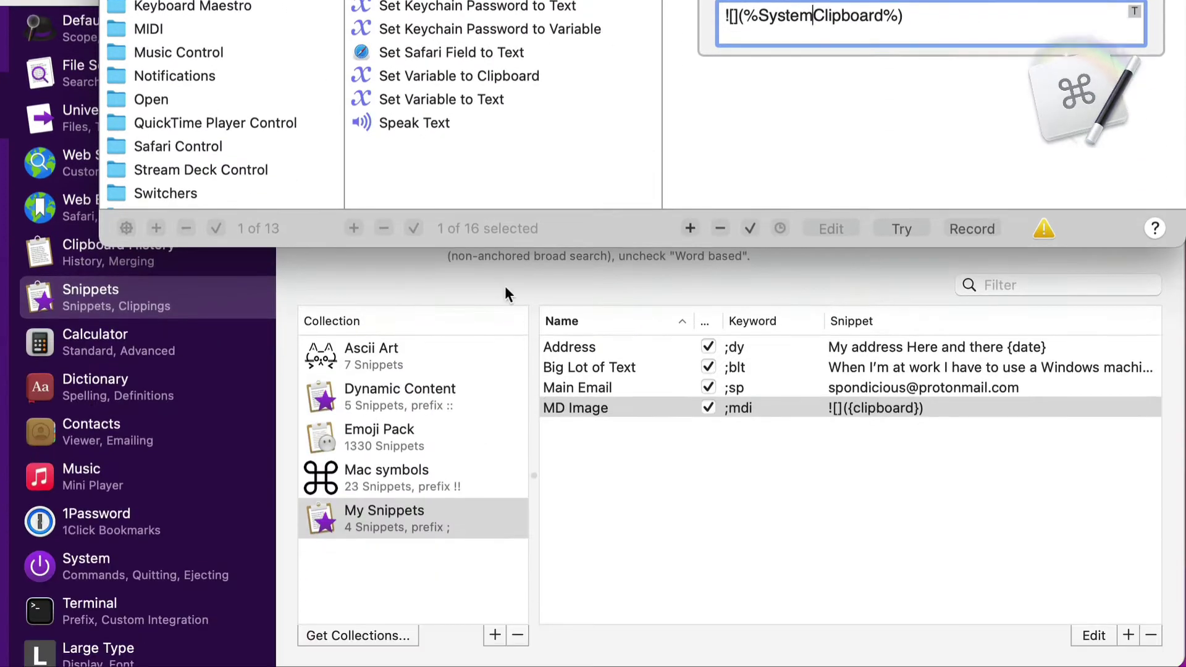
pyautogui.click(494, 284)
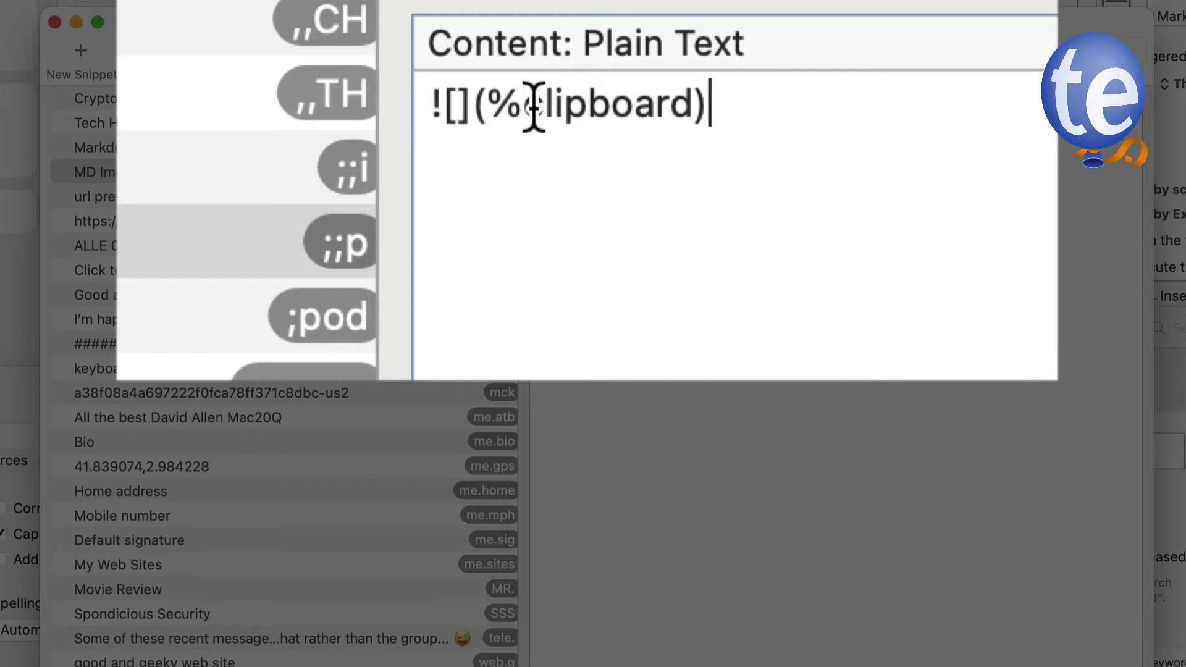
# Highlight TextExpander's ![](%clipboard) content, then select the image URL in the Drafts note
pyautogui.moveTo(636, 126); pyautogui.dragTo(535, 133)
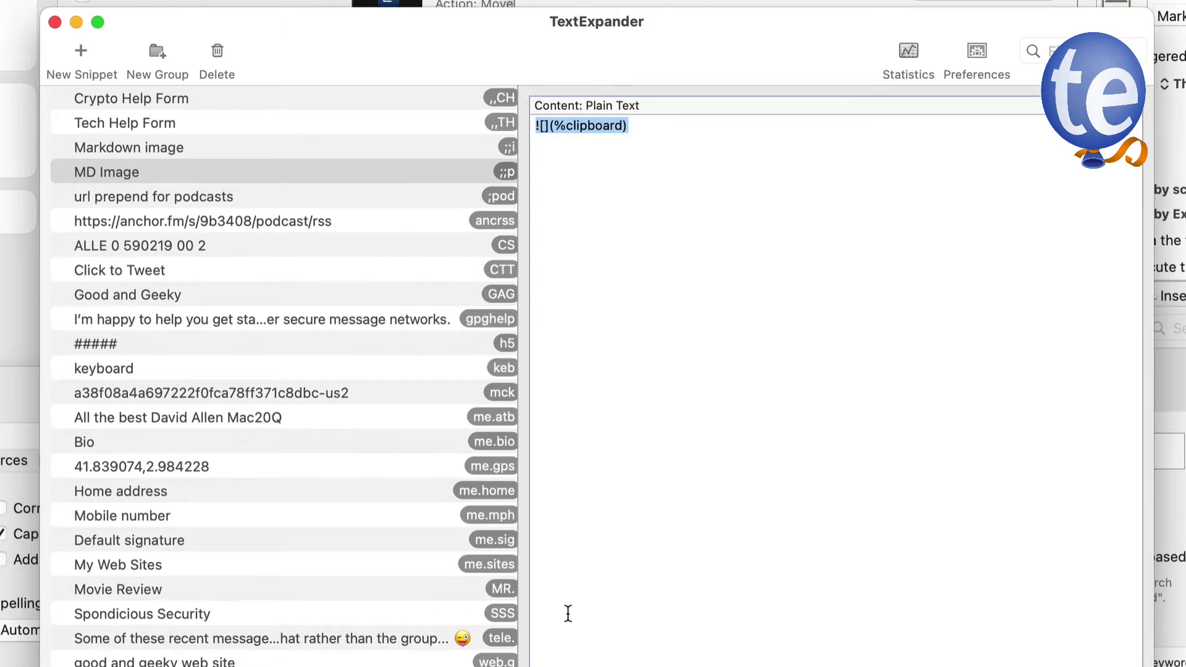
pyautogui.press('super+Tab')
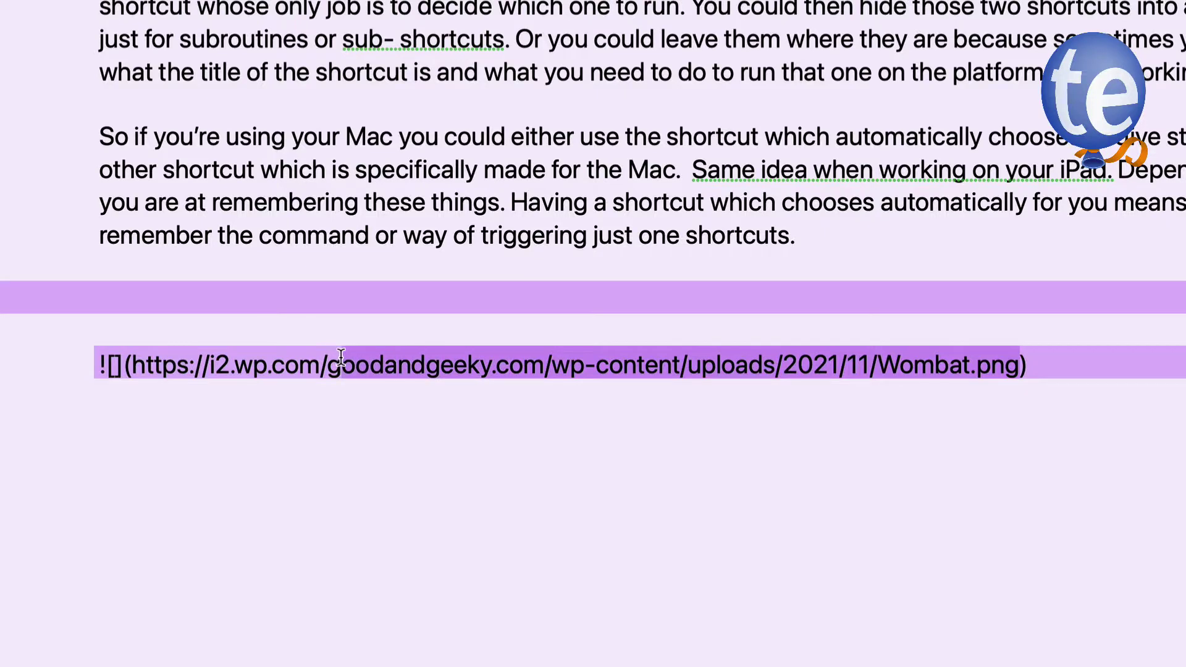
pyautogui.moveTo(341, 357); pyautogui.dragTo(130, 375)
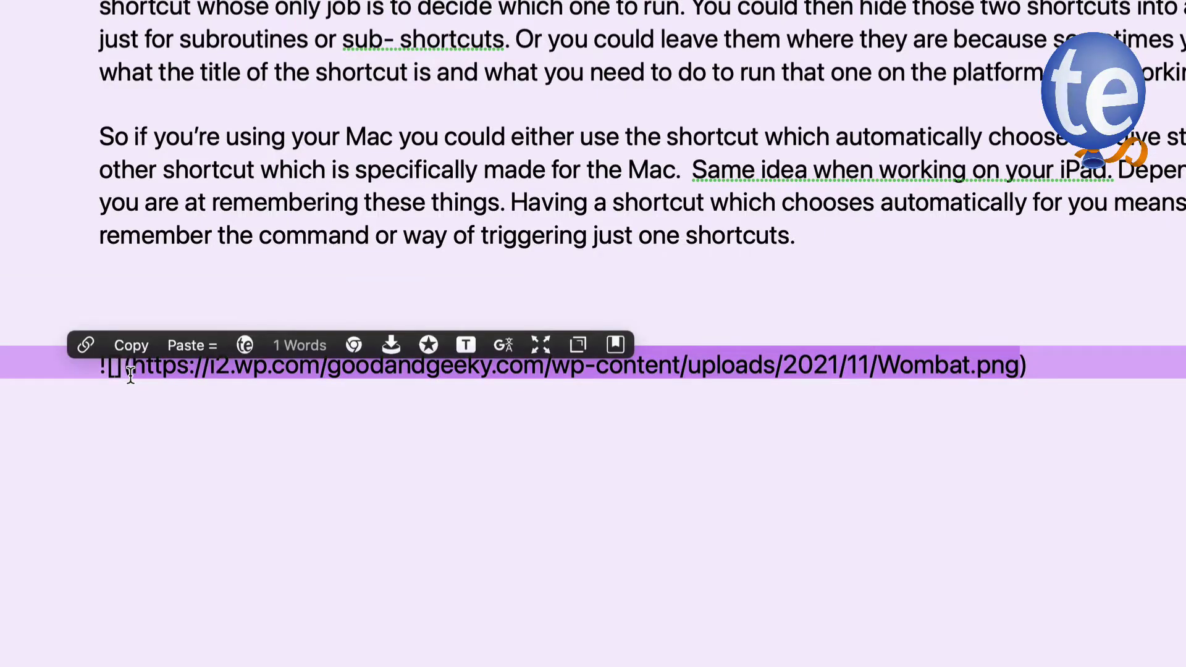
# Copy the Wombat.png URL, expand the ;;p snippet into an image link, and preview the note
pyautogui.click(131, 344)
pyautogui.press('ctrl+alt+super+space')
pyautogui.write(';;p')
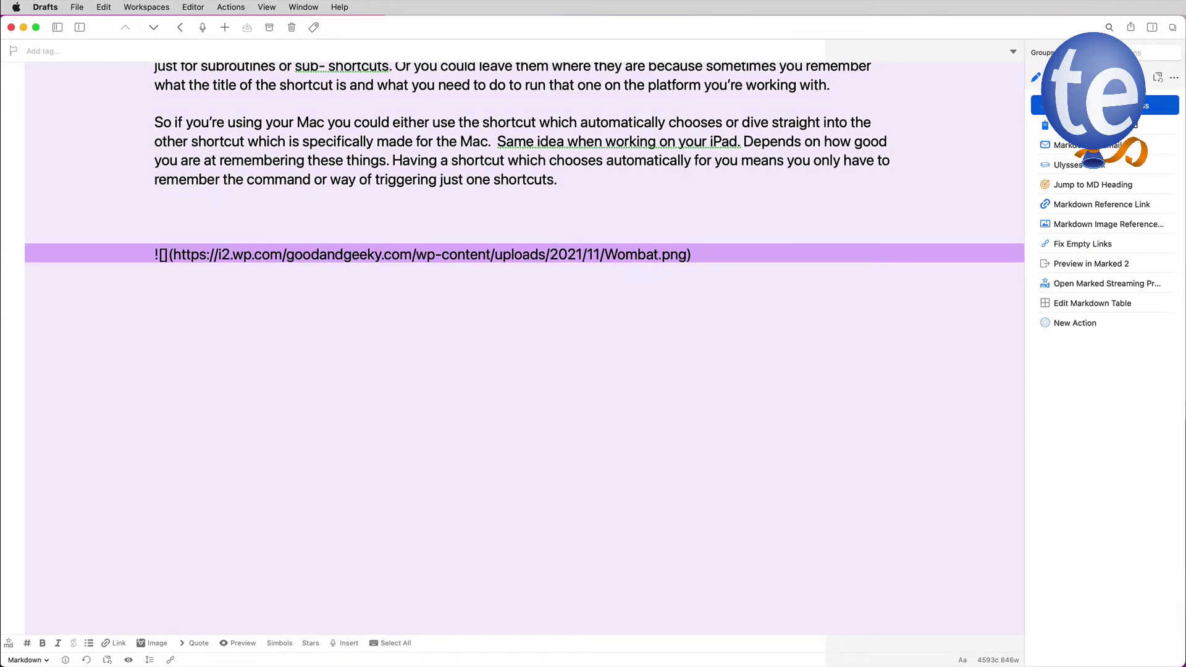
pyautogui.press('super+shift+p')
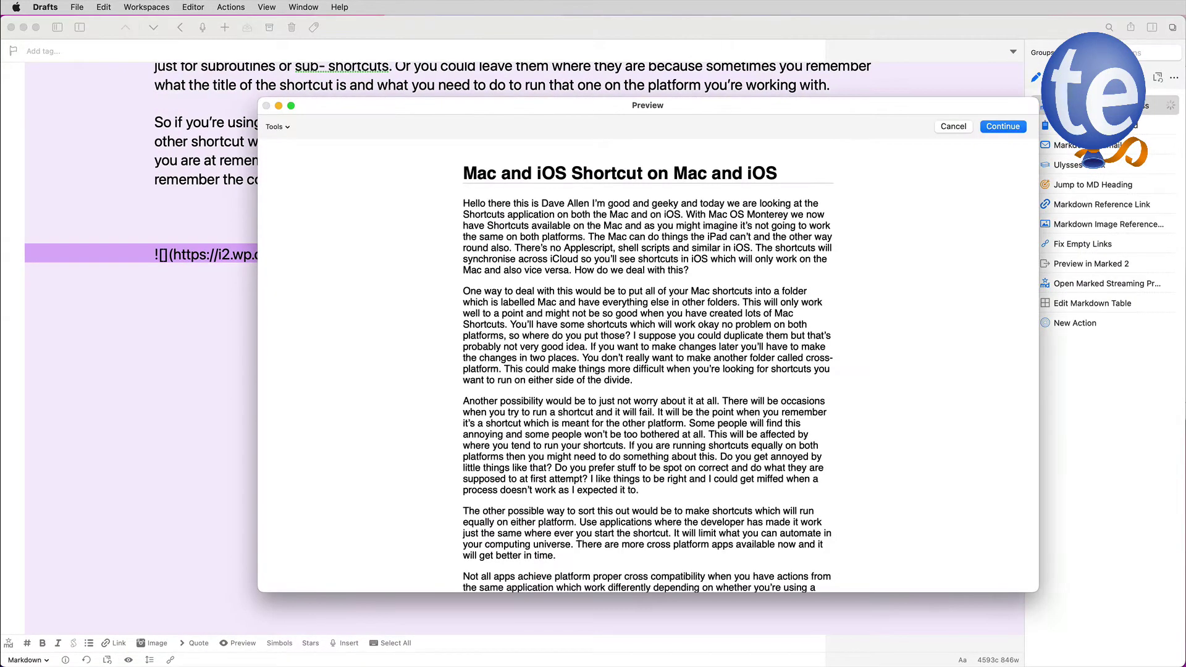
pyautogui.scroll(-10, 791, 329)
pyautogui.scroll(-2, 792, 328)
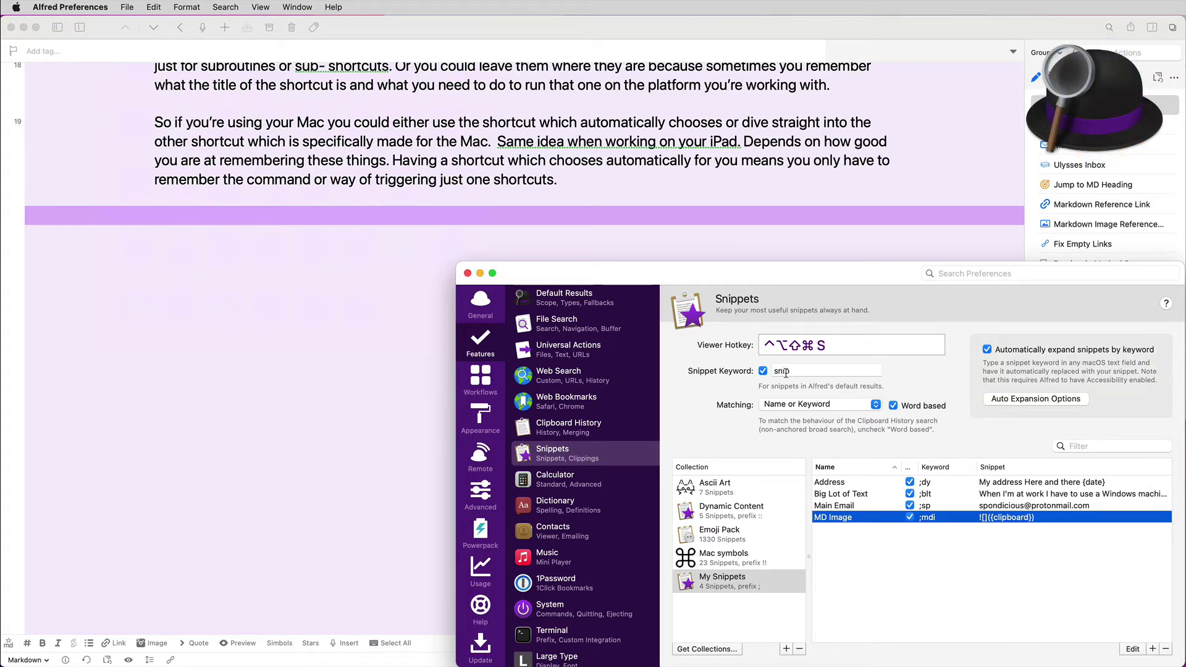
# Paste Alfred's MD Image snippet, found with 'snip m', into the note and preview the rendered image
pyautogui.click(298, 247)
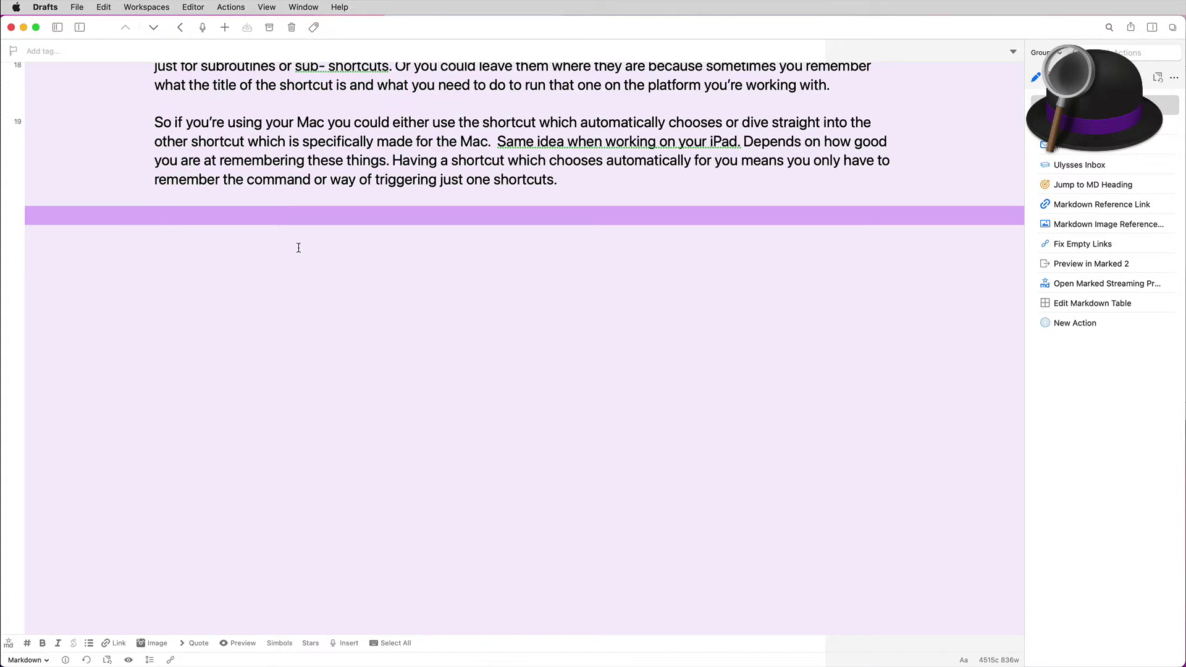
pyautogui.hotkey('alt', 'space')
pyautogui.write('sh')
pyautogui.press('BackSpace')
pyautogui.write('nip')
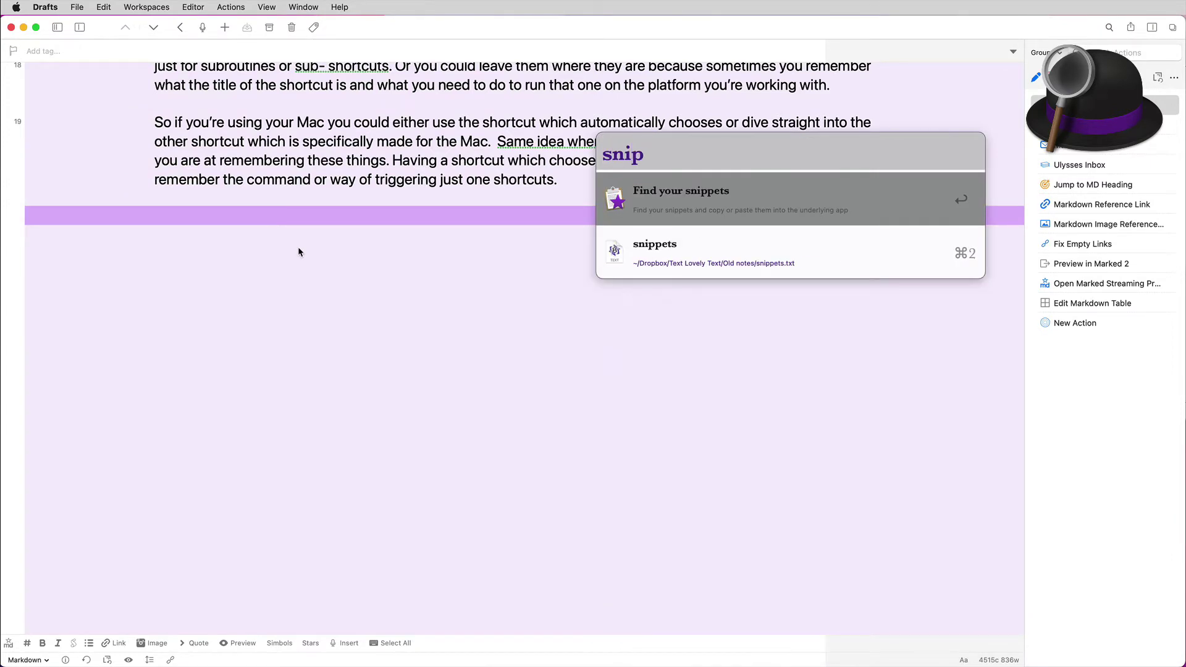
pyautogui.write(' m')
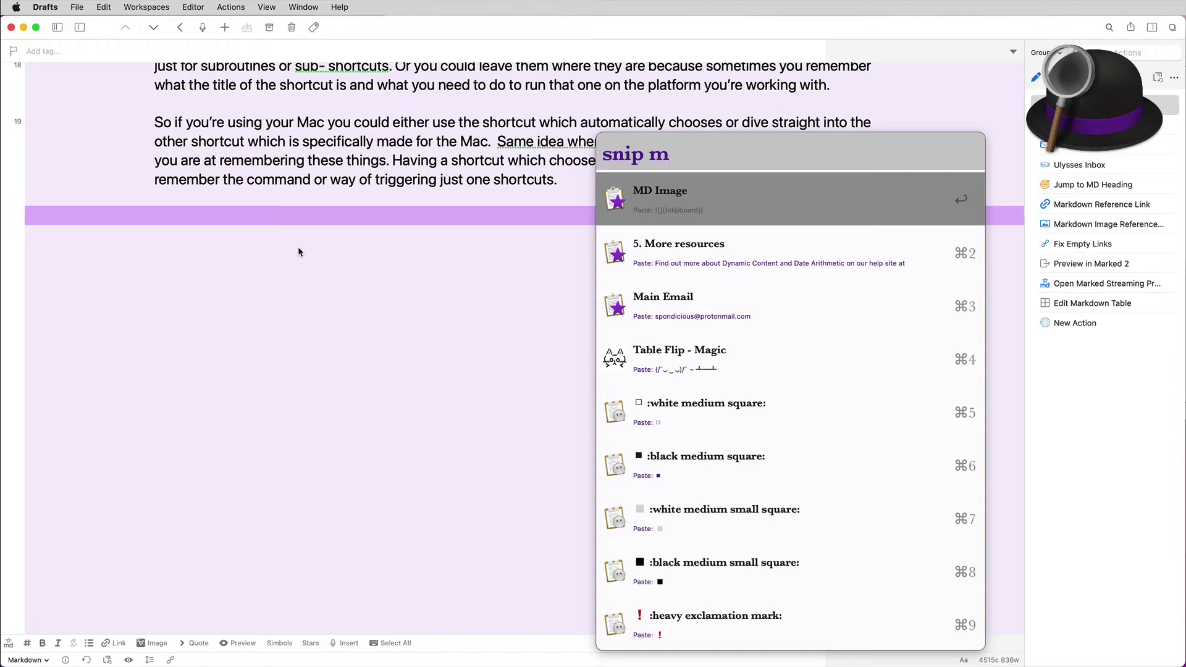
pyautogui.press('Return')
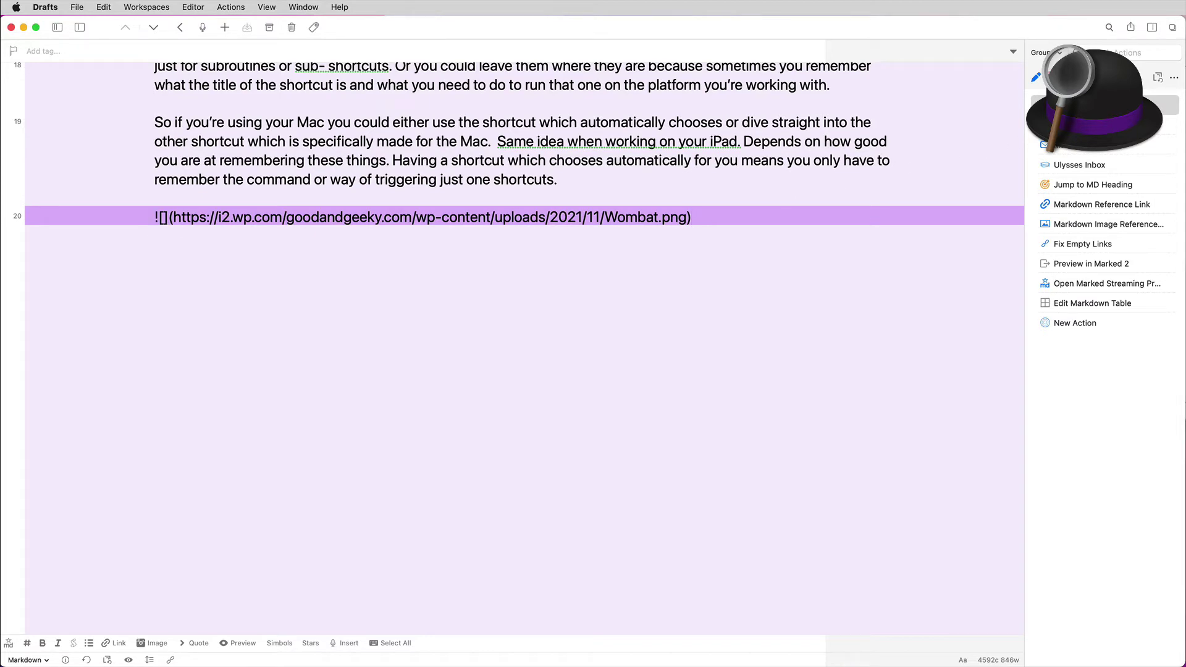
pyautogui.click(1099, 105)
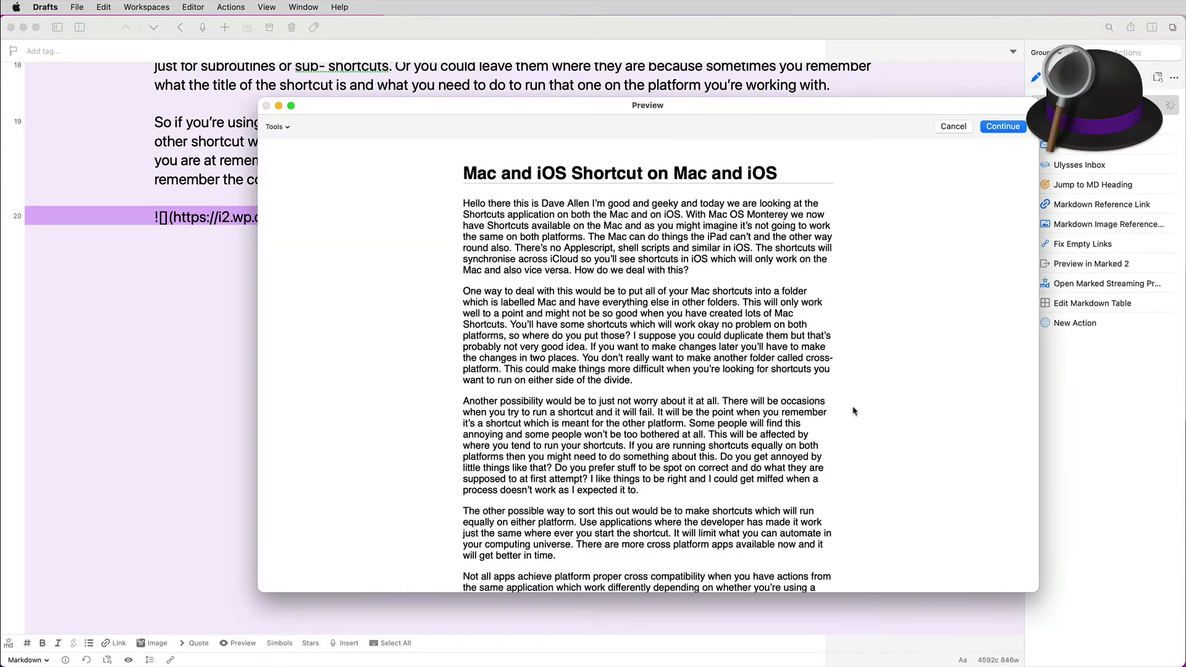
pyautogui.scroll(-10, 854, 411)
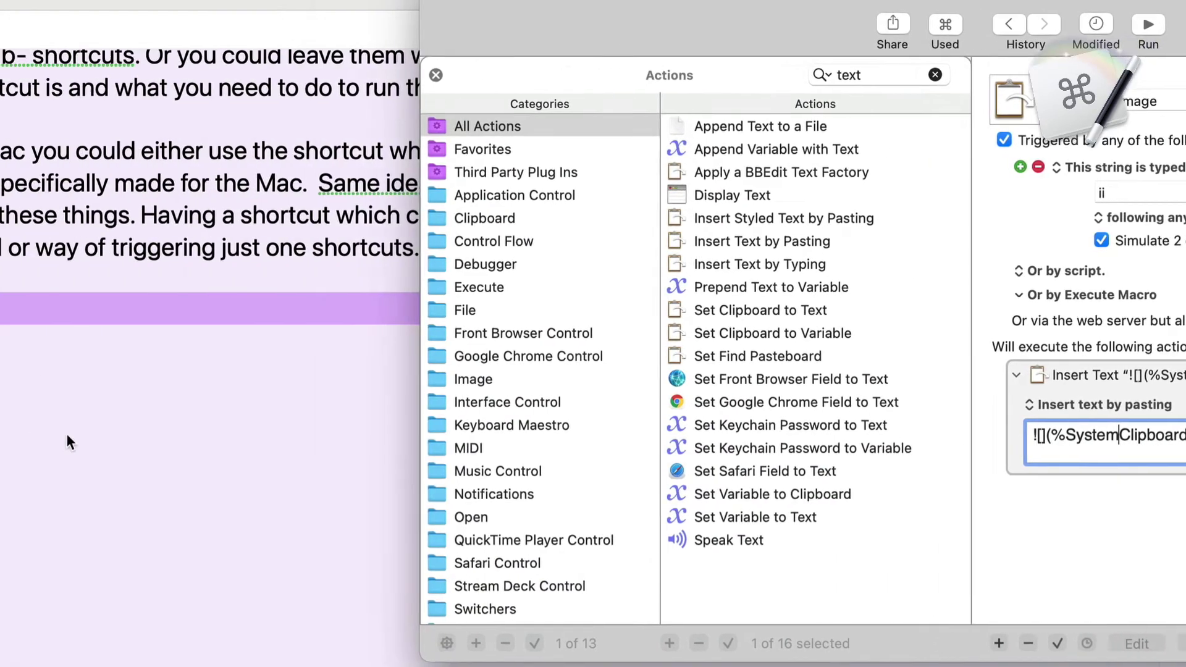
# Insert the image link on the note's empty line, then open the Markdown group's Image macro
pyautogui.click(364, 441)
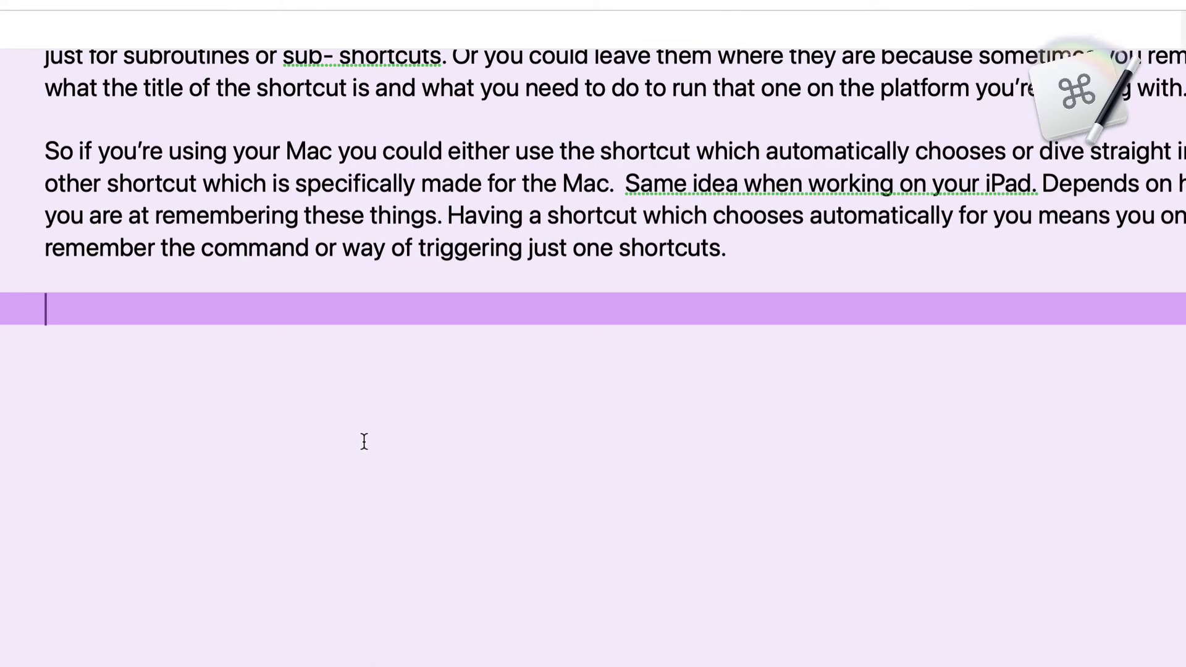
pyautogui.press('super+v')
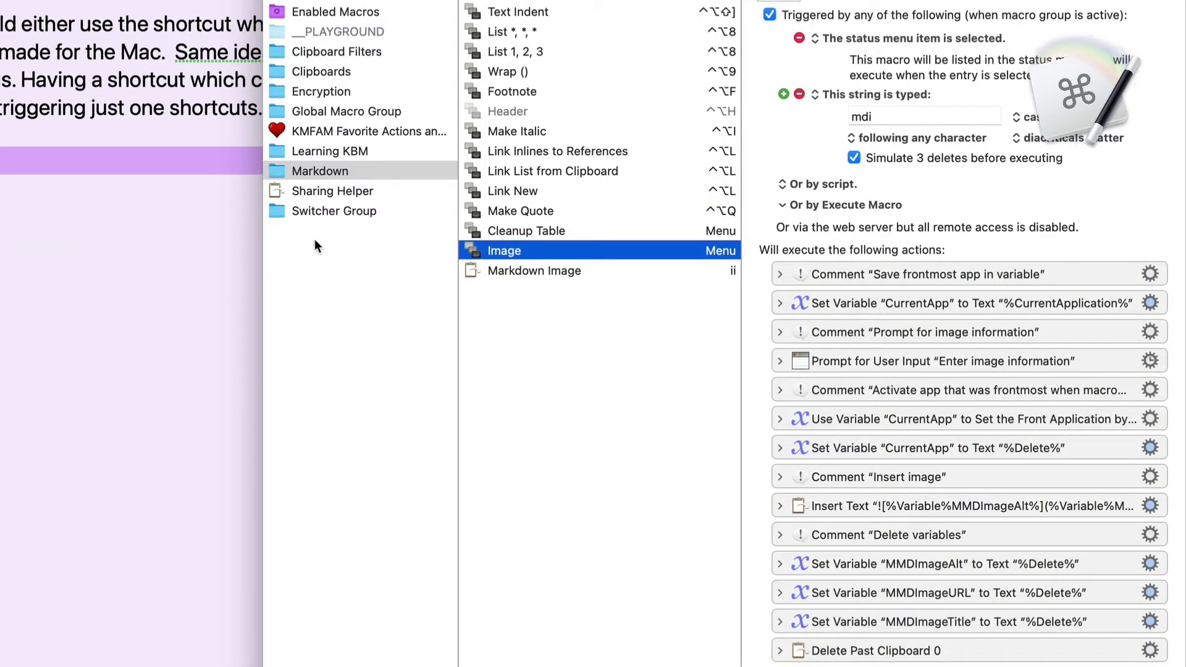
pyautogui.click(364, 168)
pyautogui.click(542, 249)
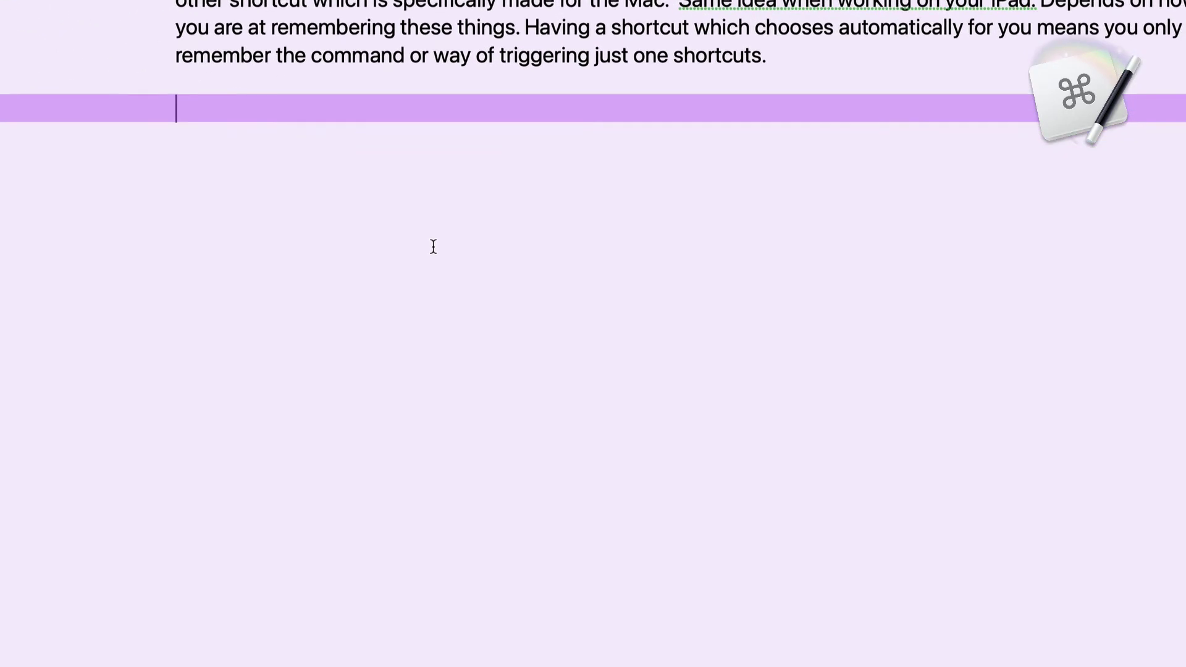
# Build an image link with alt text 'test', the pasted URL and title 'Hello World'
pyautogui.write('mm')
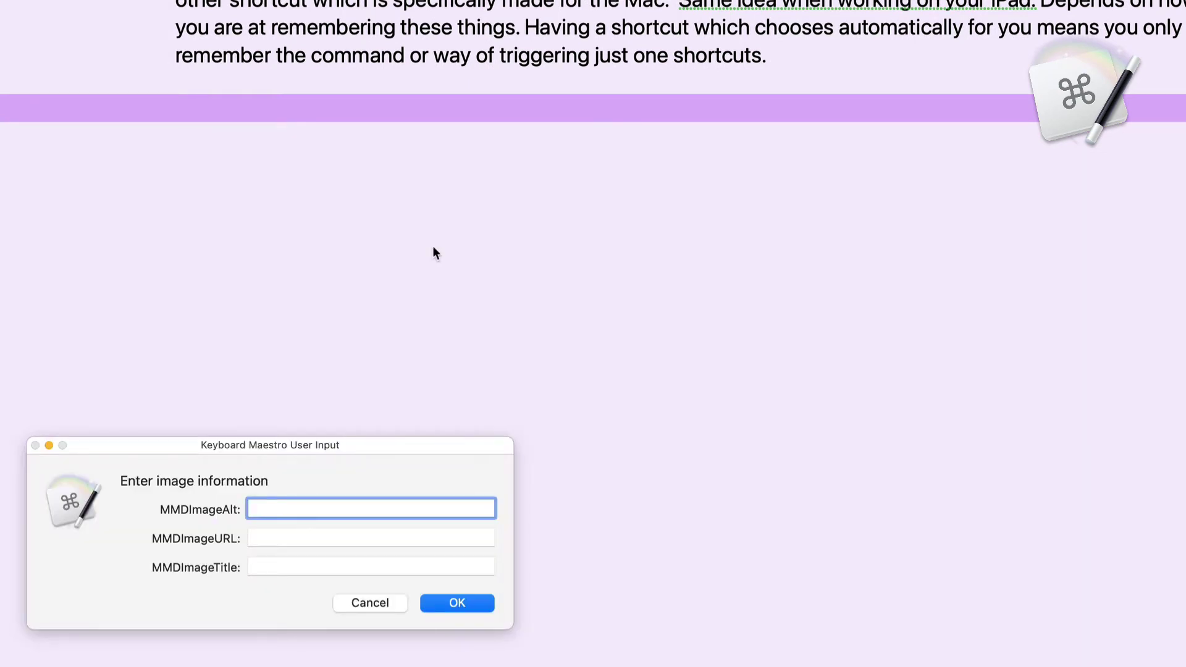
pyautogui.write('test')
pyautogui.press('Tab')
pyautogui.press('super+v')
pyautogui.press('Tab')
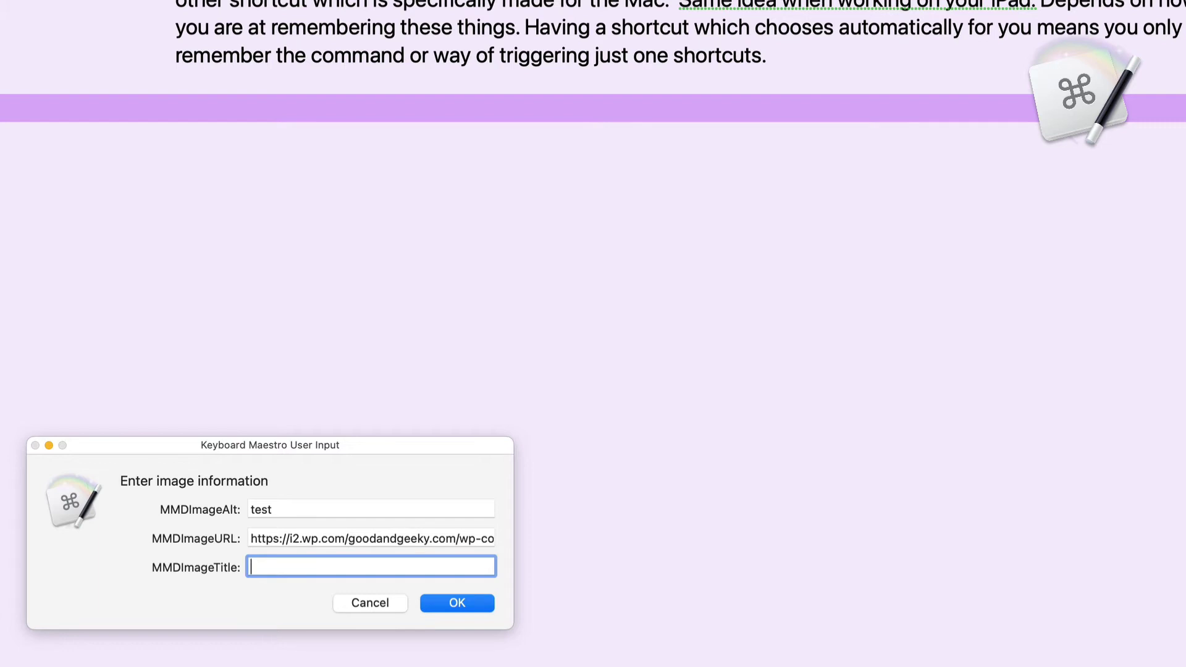
pyautogui.write('Hello World')
pyautogui.click(459, 602)
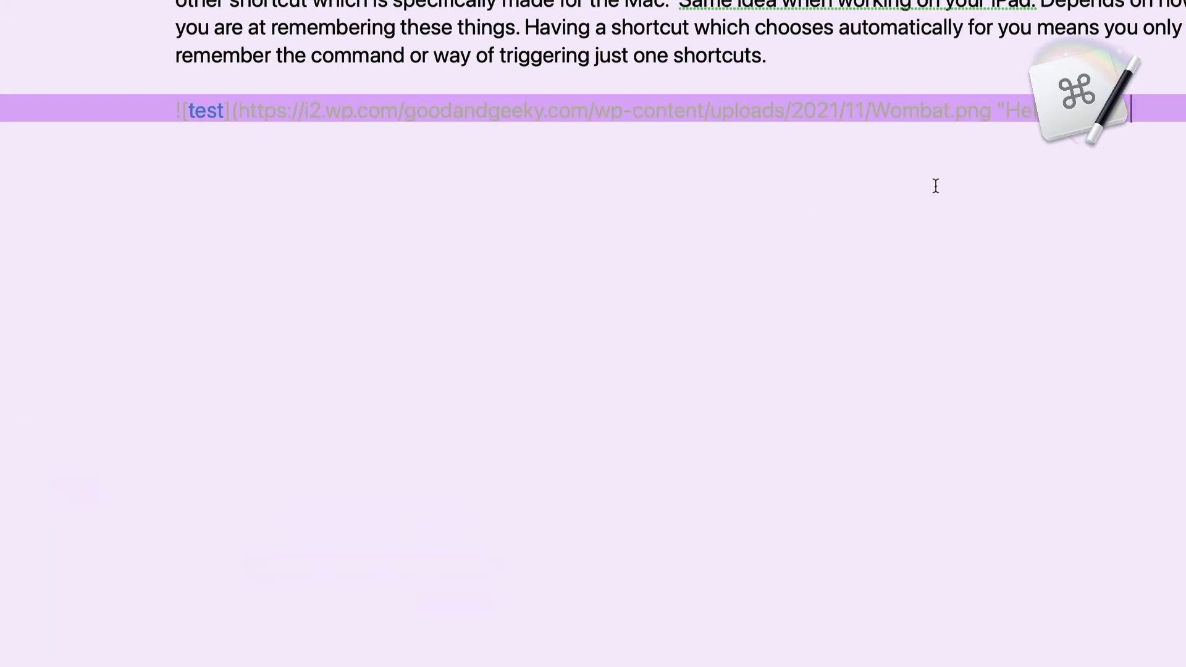
pyautogui.click(989, 186)
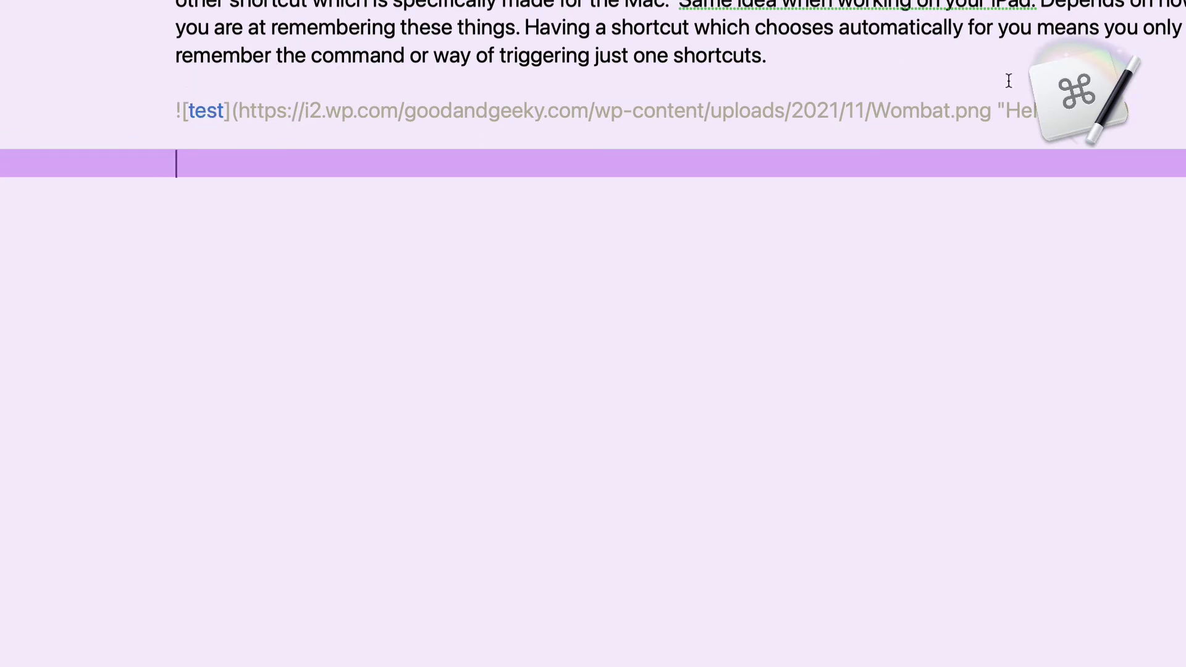
# Select the image link line, then scroll the text replacements to the !i → ![]() entry
pyautogui.tripleClick(995, 111)
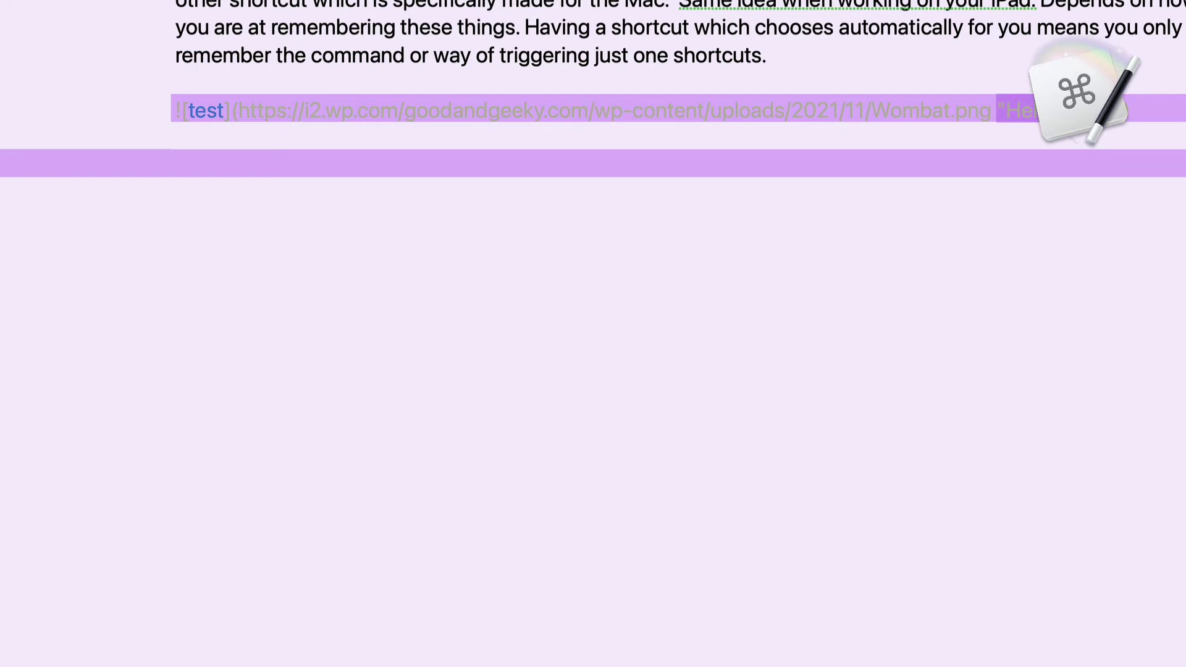
pyautogui.click(1066, 187)
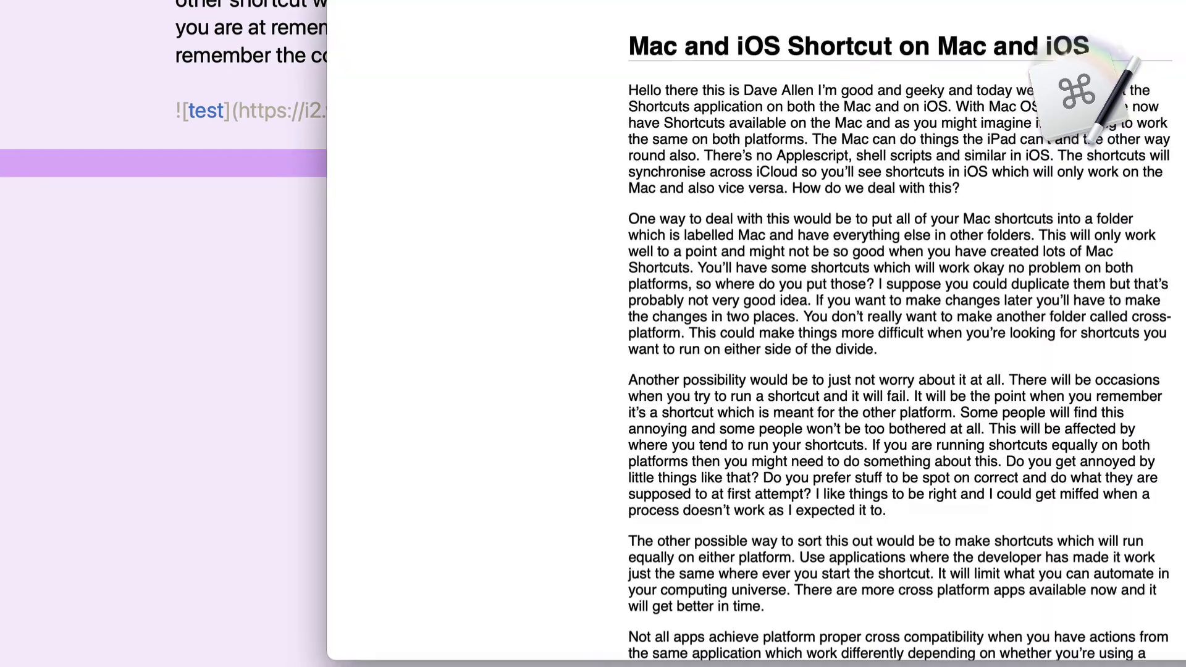
pyautogui.scroll(-15, 1063, 317)
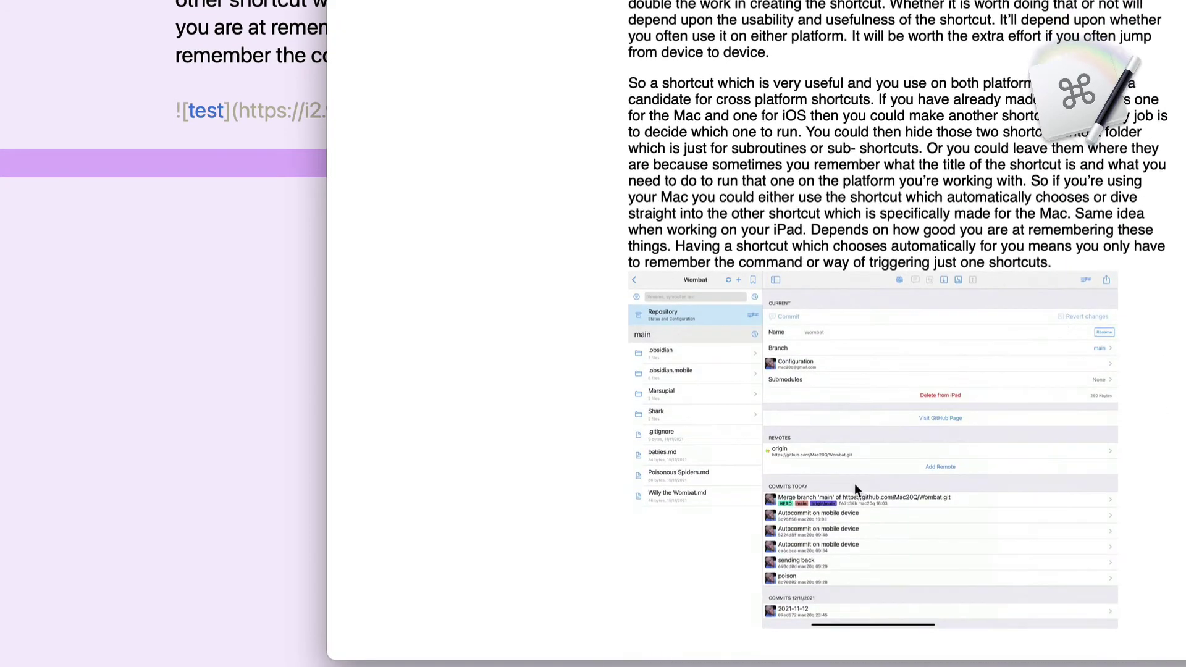
pyautogui.moveTo(854, 483)
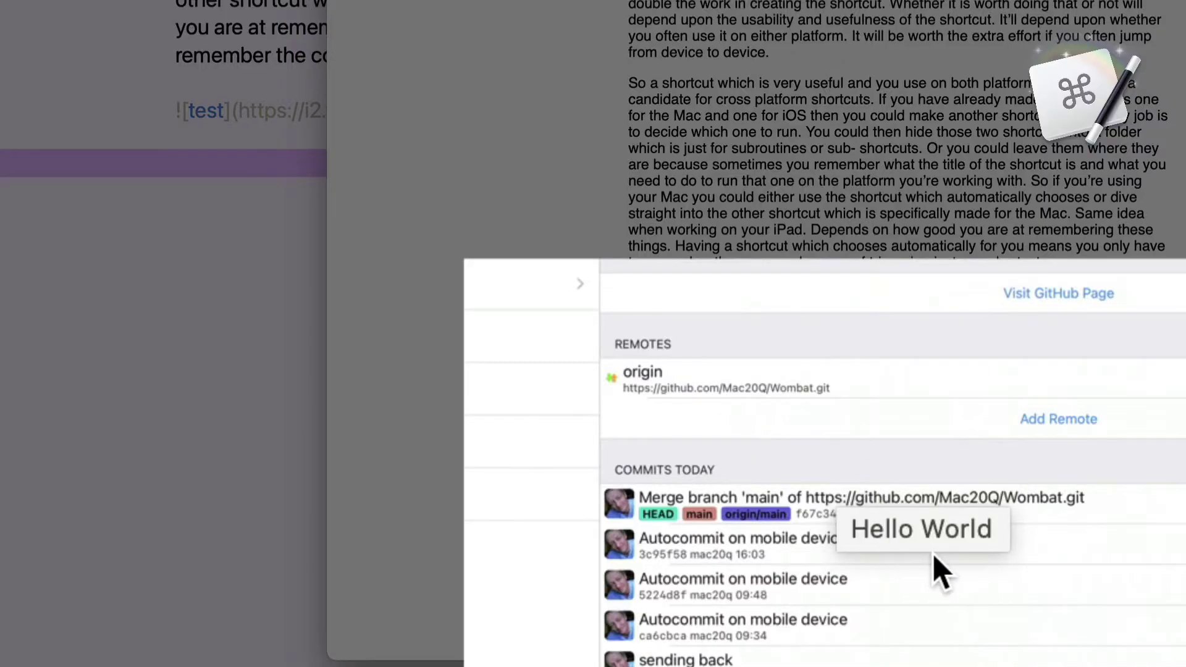
pyautogui.scroll(-2, 770, 598)
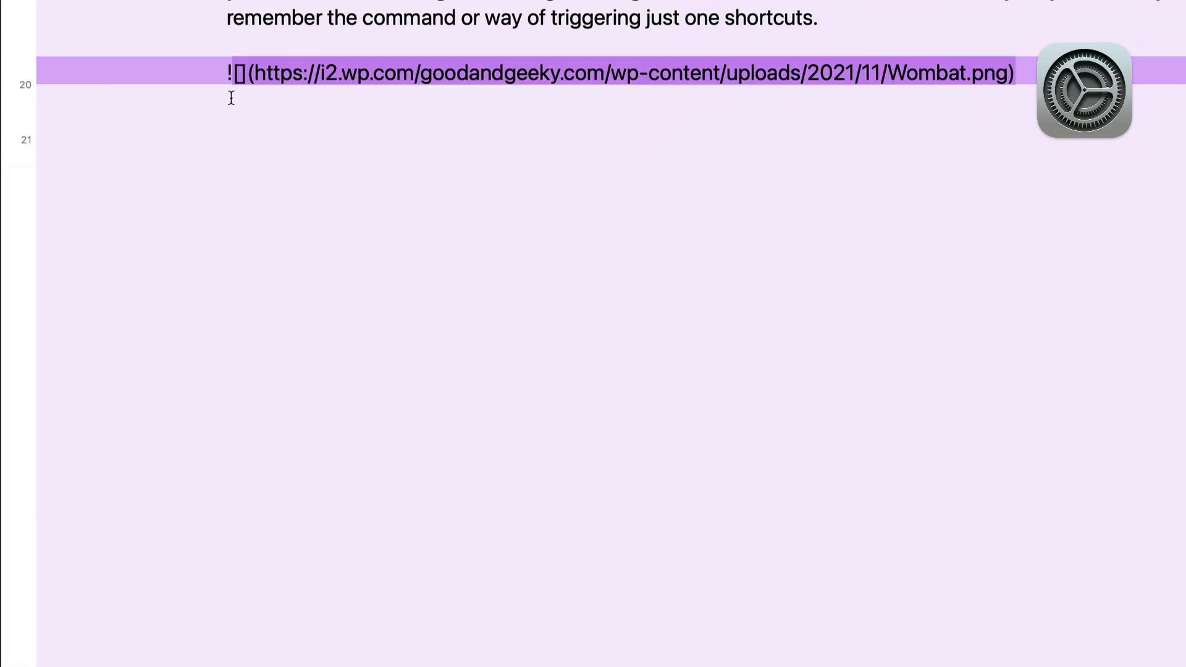
# Replace the old link line with !i's empty ![]() link and paste the URL inside the parentheses
pyautogui.moveTo(233, 95); pyautogui.dragTo(221, 94)
pyautogui.press('super+c')
pyautogui.press('BackSpace')
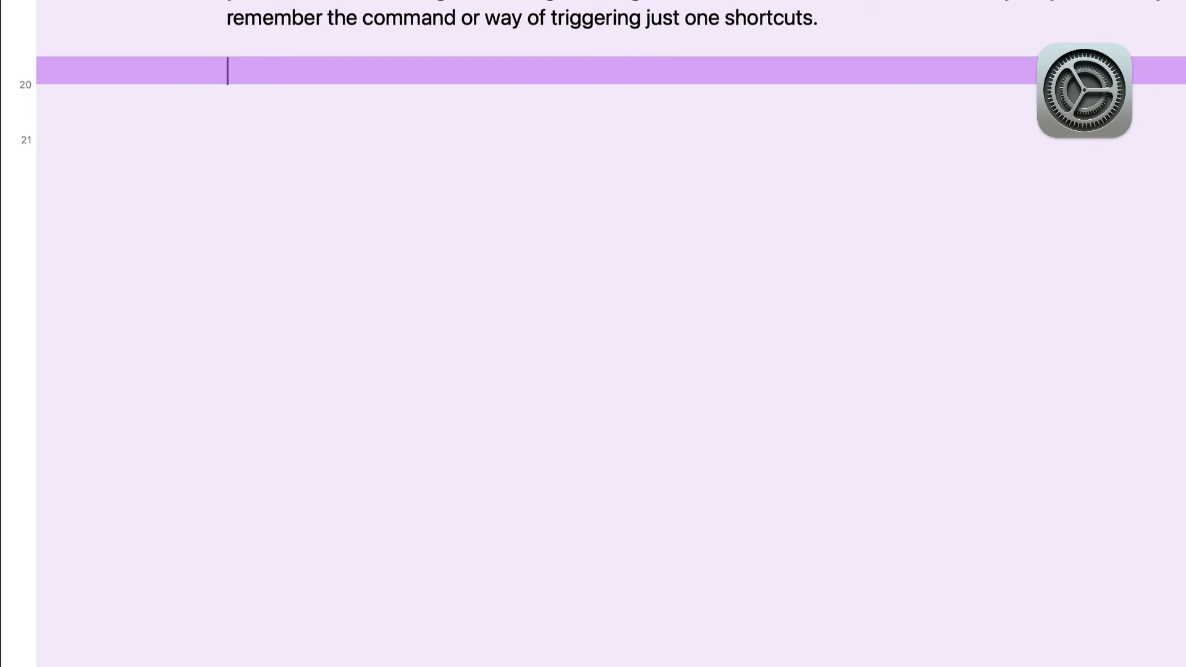
pyautogui.write('!i')
pyautogui.press('Return')
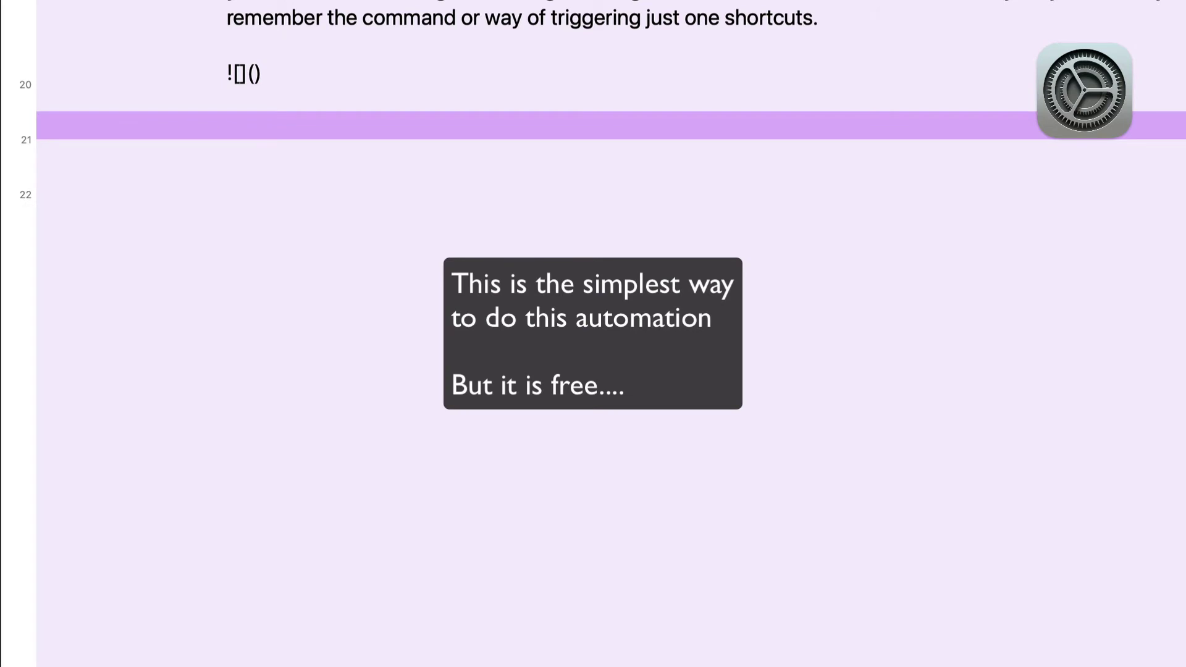
pyautogui.press('BackSpace')
pyautogui.press('Left')
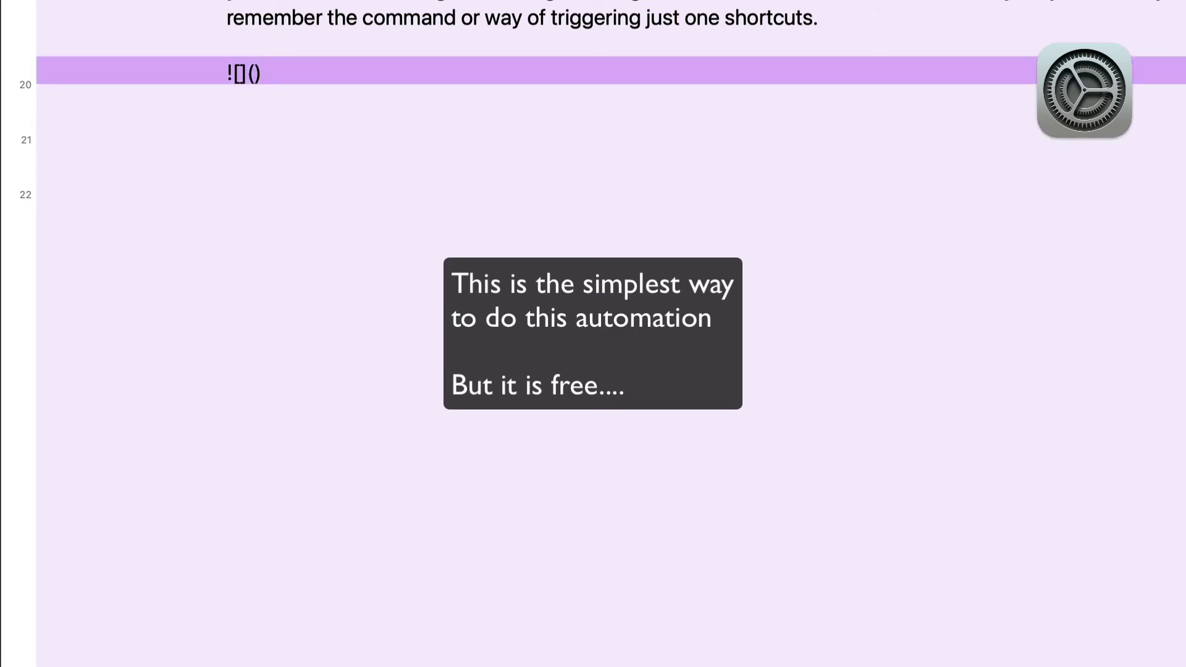
pyautogui.press('super+v')
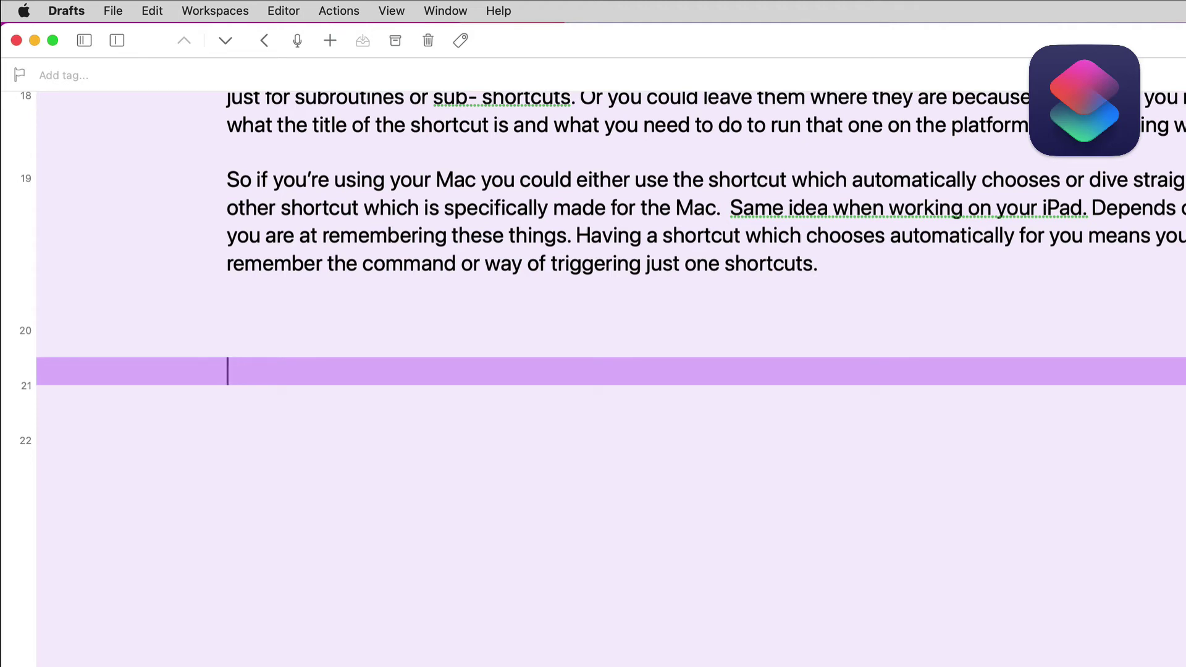
# Paste the Wombat.png URL on line 21 and convert it with the Markdown Image Link service
pyautogui.press('super+v')
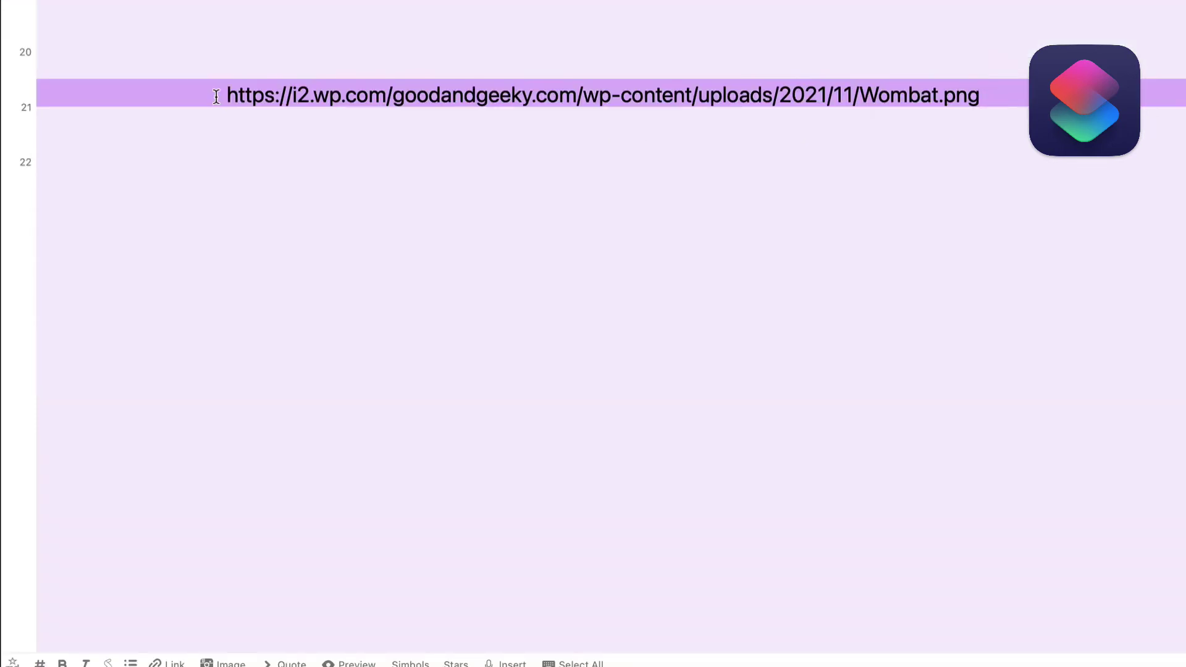
pyautogui.press('super+shift+Left')
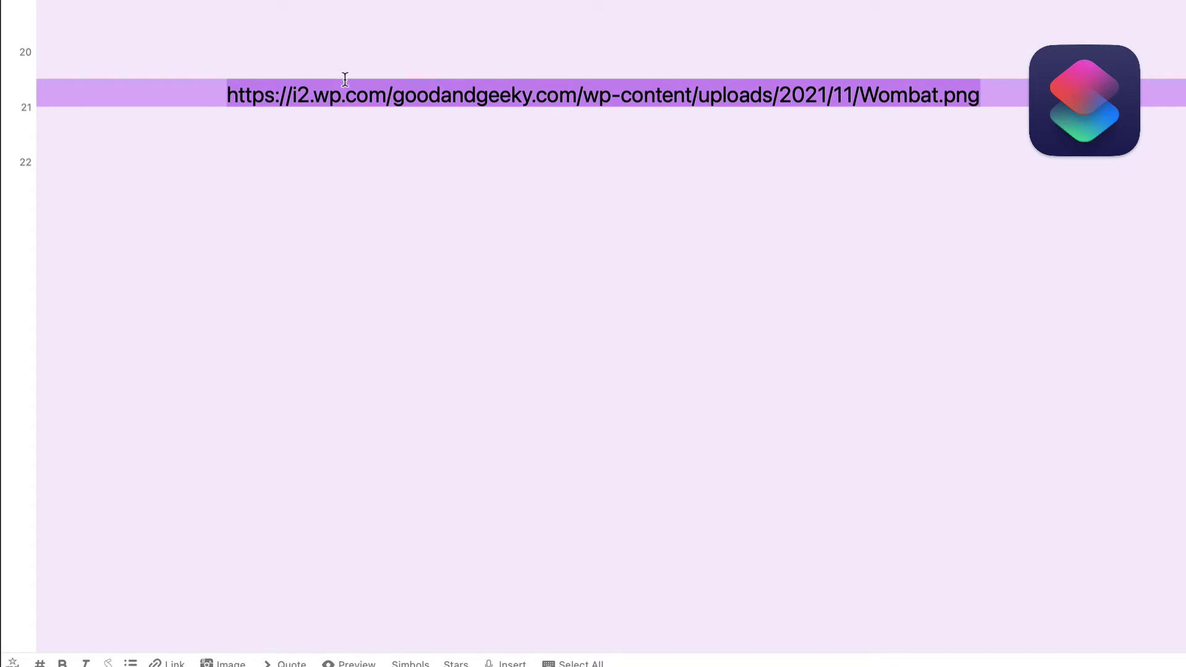
pyautogui.rightClick(362, 96)
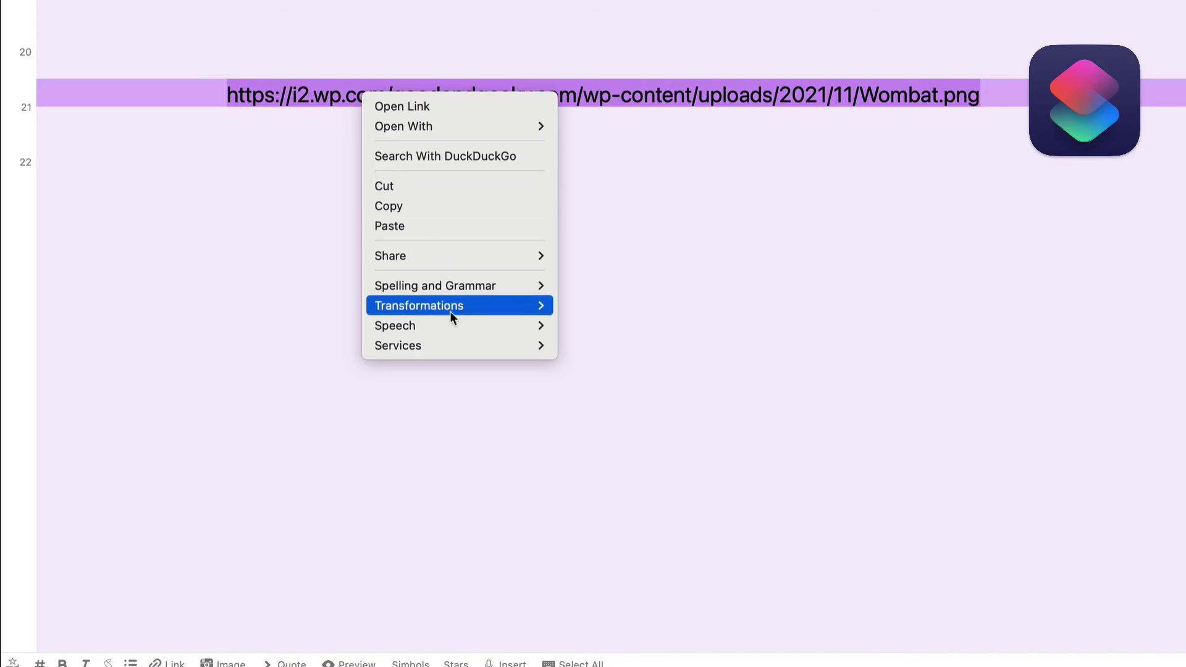
pyautogui.moveTo(458, 343)
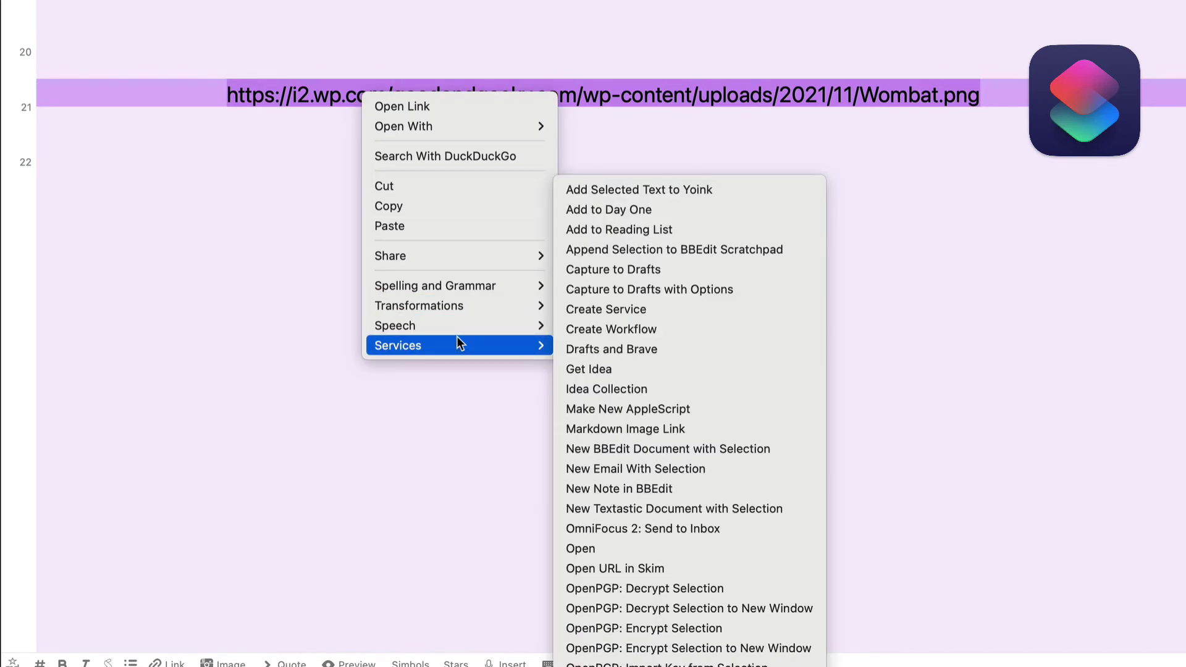
pyautogui.click(706, 428)
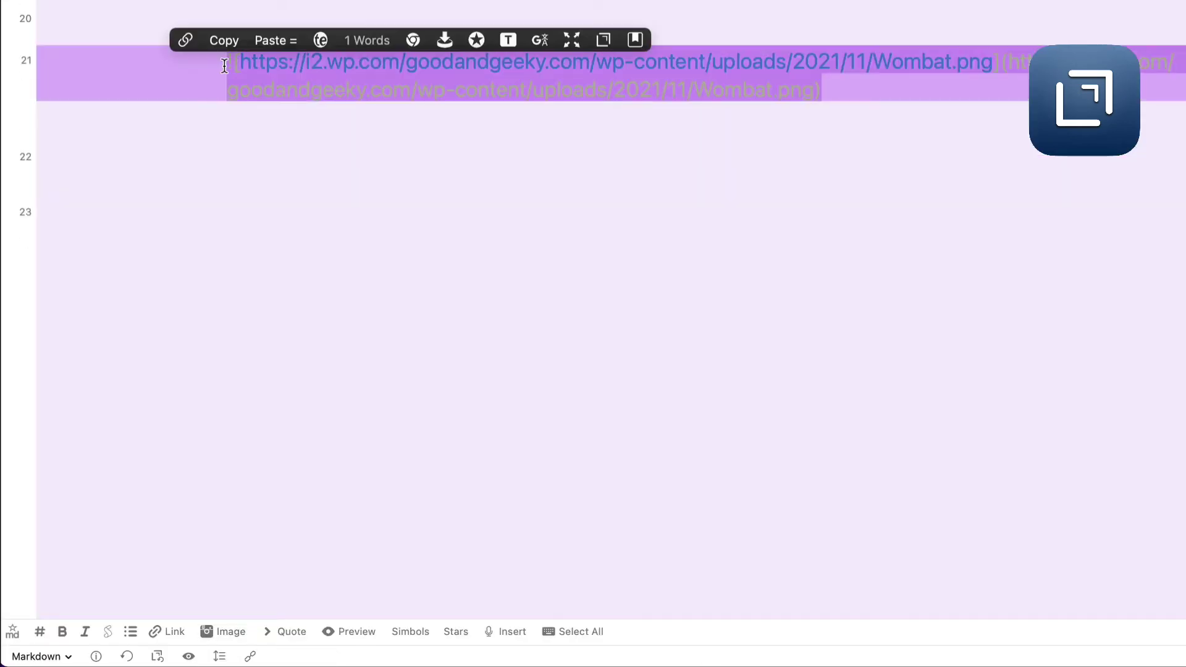
# Replace the old link with 'Text' and make it an image link to the Wombat.png URL
pyautogui.press('BackSpace')
pyautogui.write('Text')
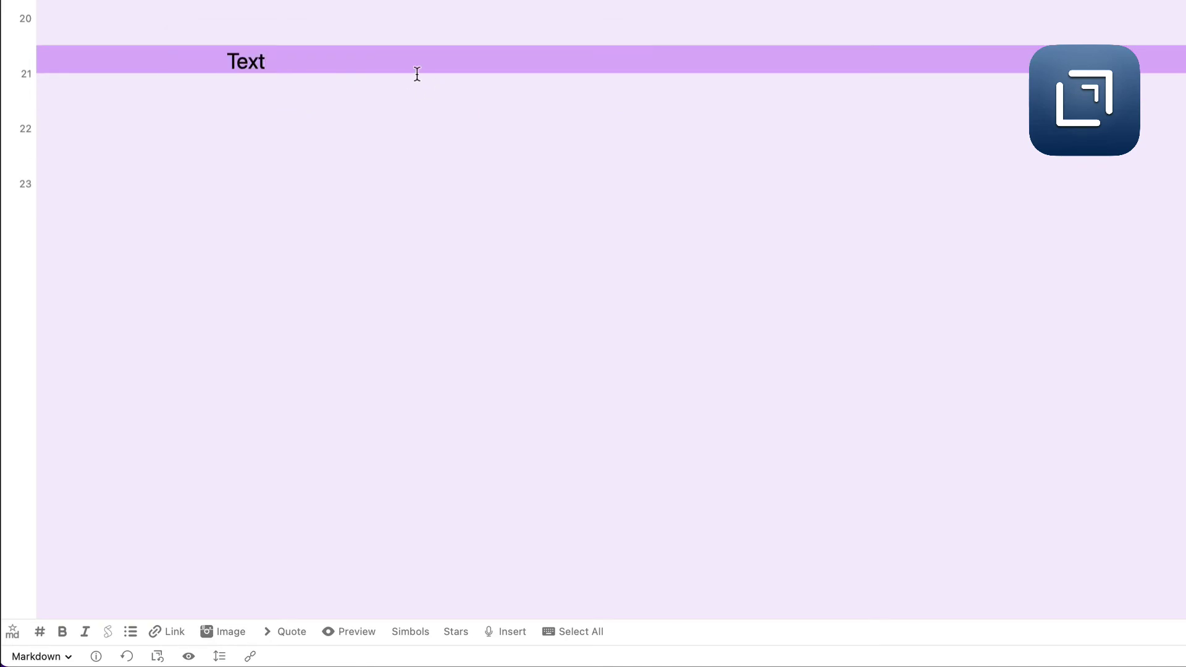
pyautogui.doubleClick(257, 60)
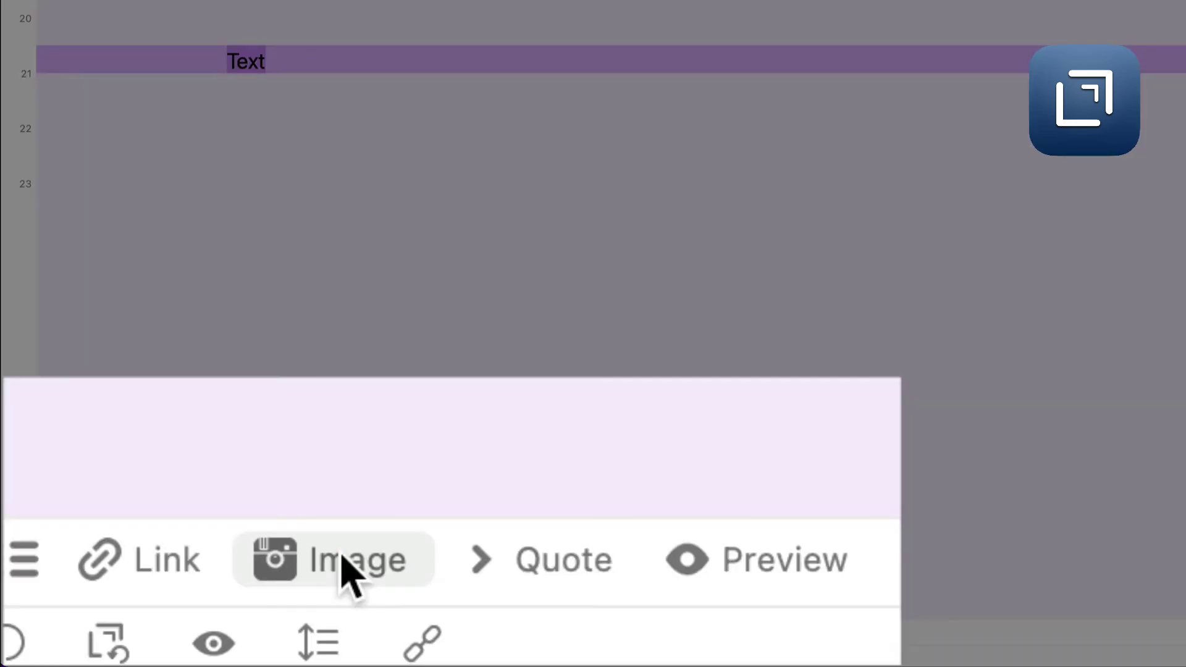
pyautogui.click(341, 555)
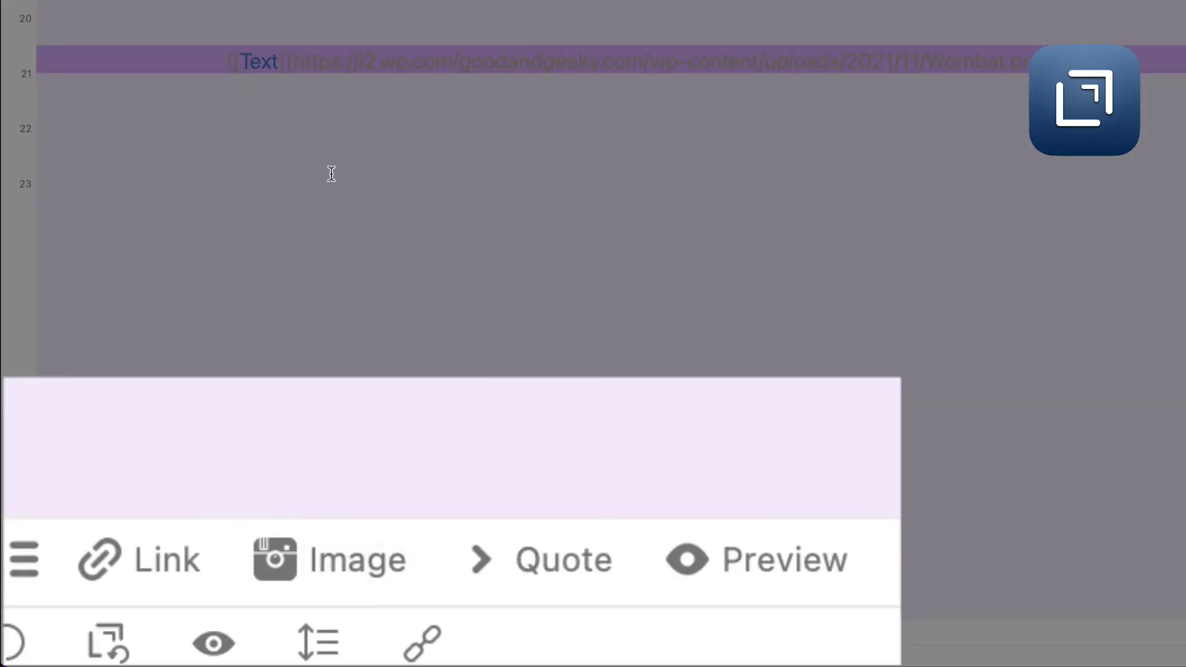
pyautogui.press('Return')
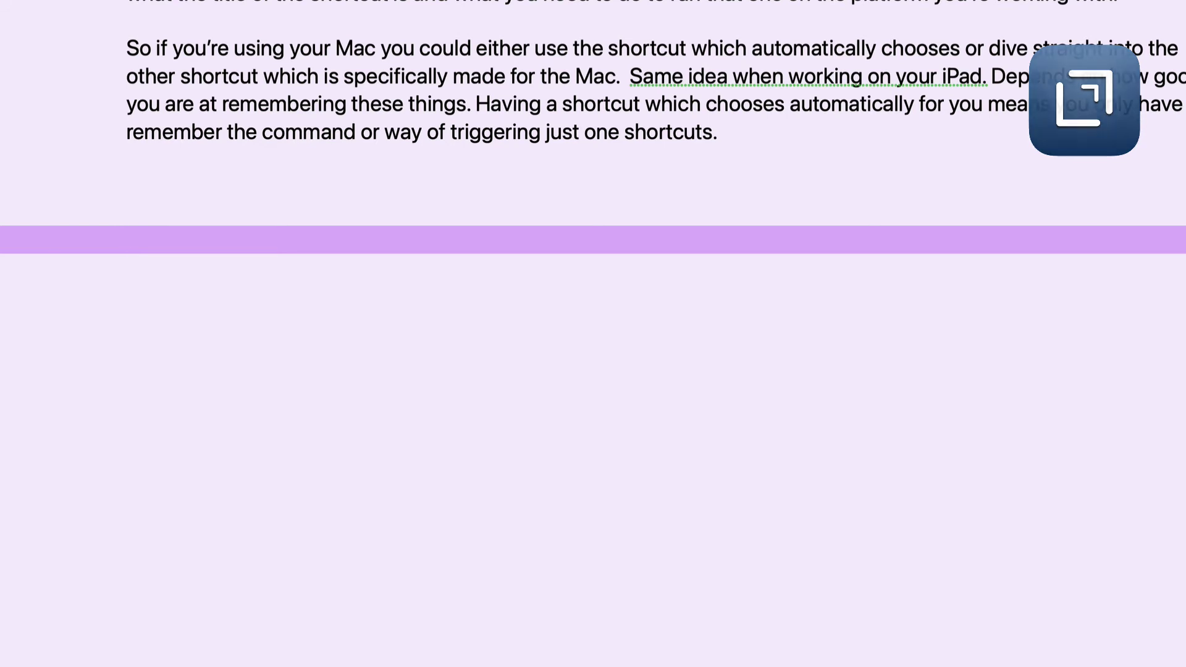
# Insert ![Alt text](…Wombat.png) with the ;; TextExpander snippet, then start a fresh line
pyautogui.write(';;')
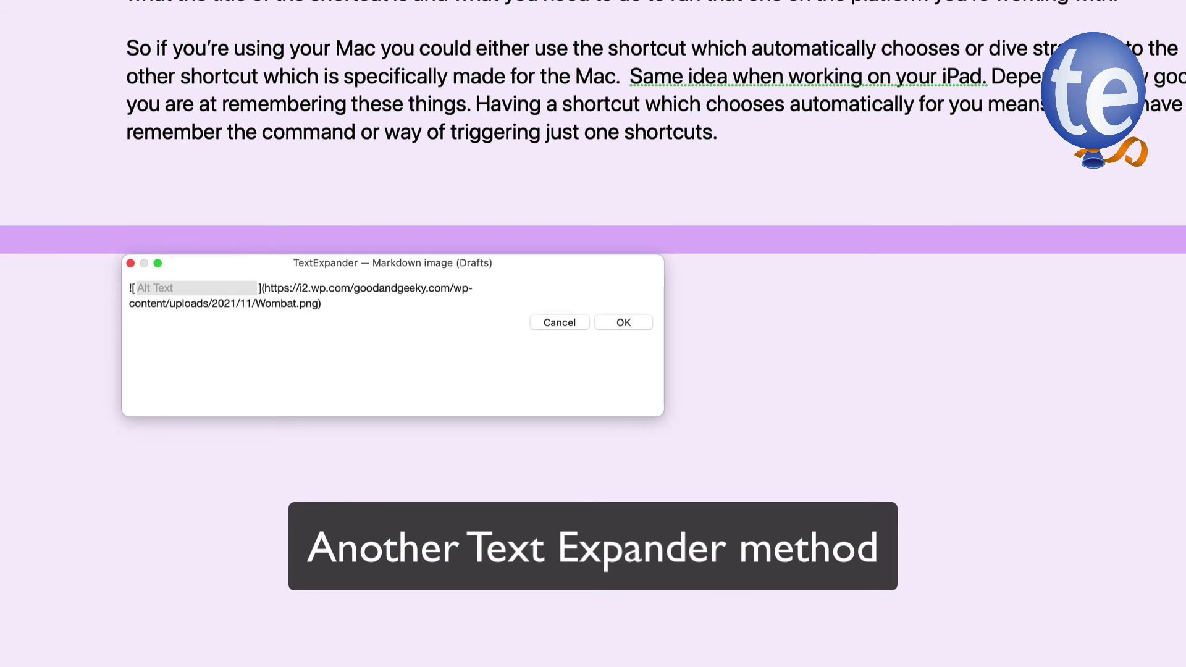
pyautogui.write('Alt text')
pyautogui.click(623, 322)
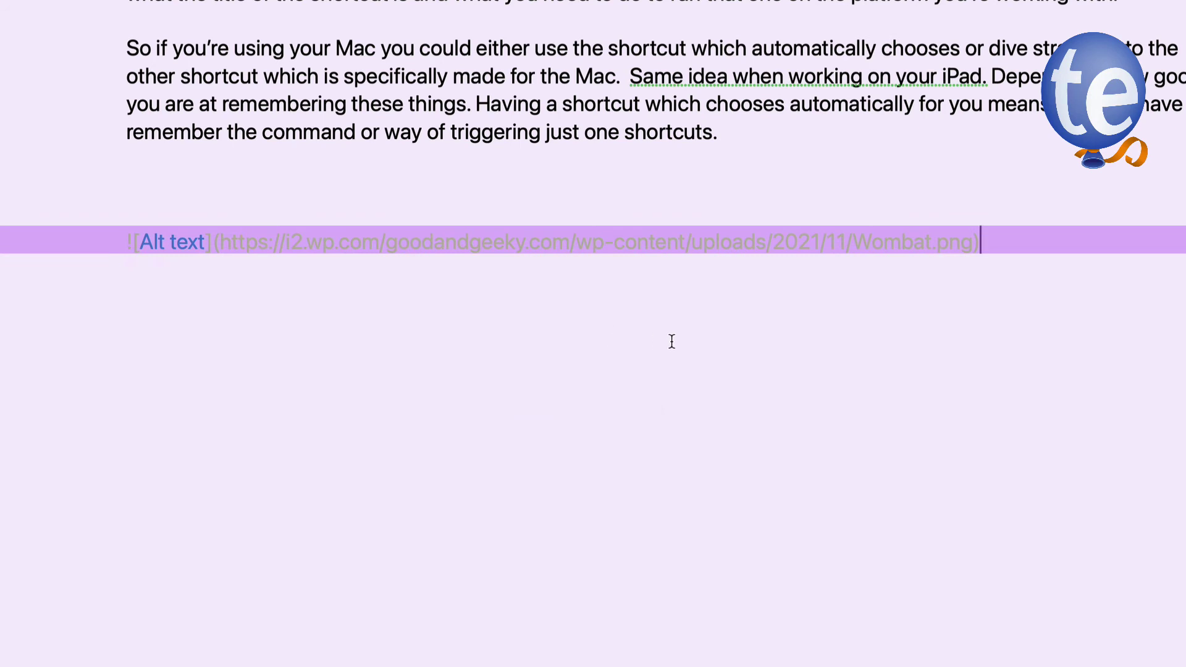
pyautogui.press('Return')
pyautogui.press('Return')
pyautogui.press('Return')
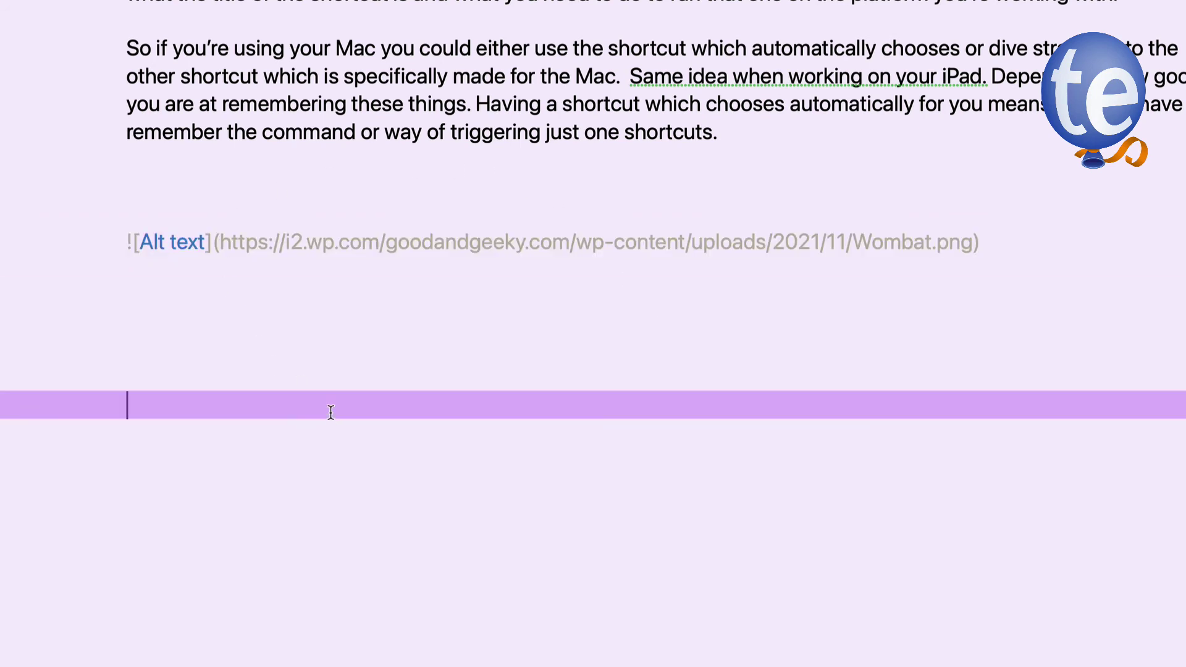
pyautogui.moveTo(232, 242); pyautogui.dragTo(196, 239)
pyautogui.click(955, 339)
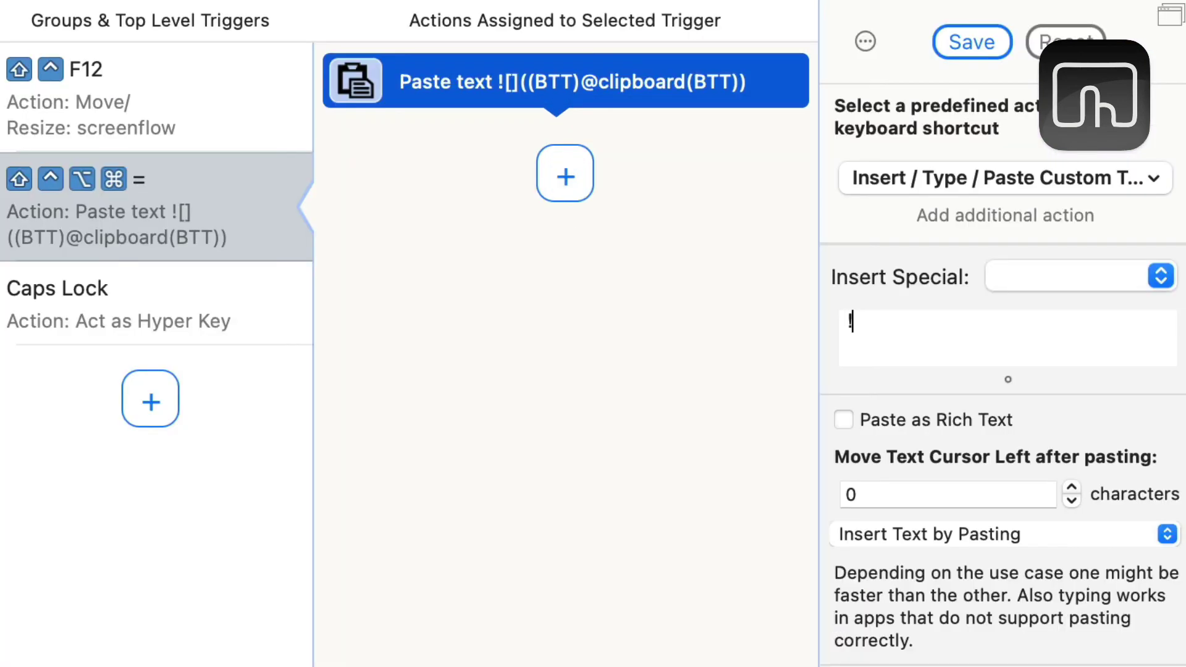
# Set the Paste Custom Text action to an image link with the clipboard-content placeholder
pyautogui.write('[]()')
pyautogui.press('Left')
pyautogui.click(1087, 280)
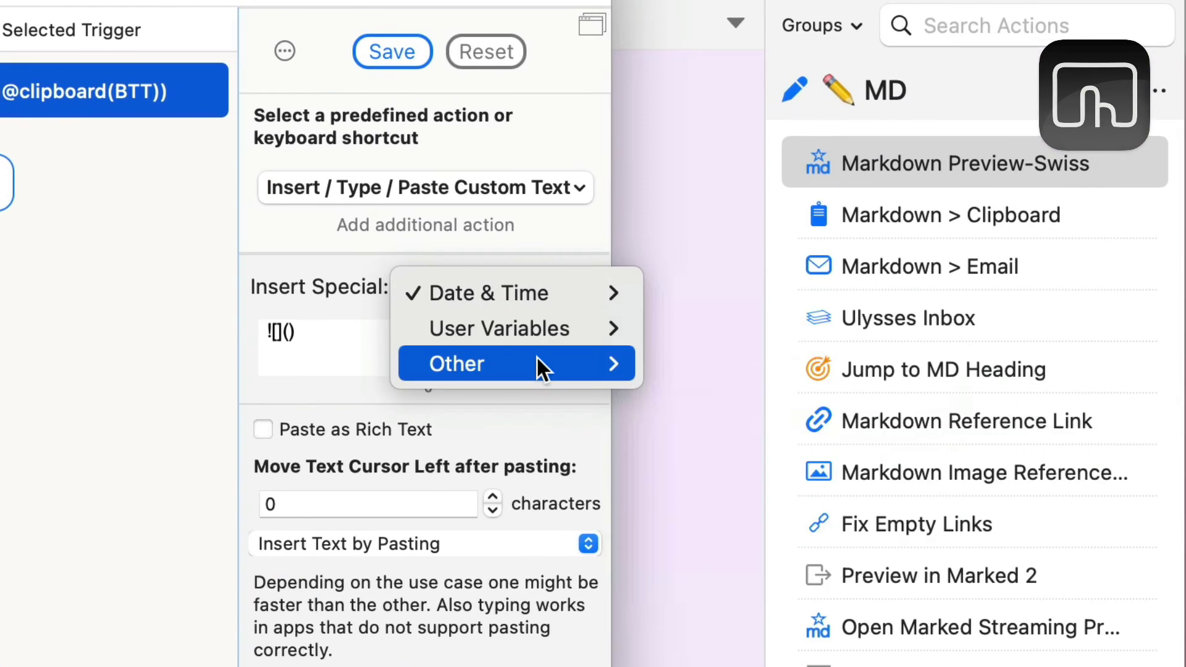
pyautogui.moveTo(1119, 359)
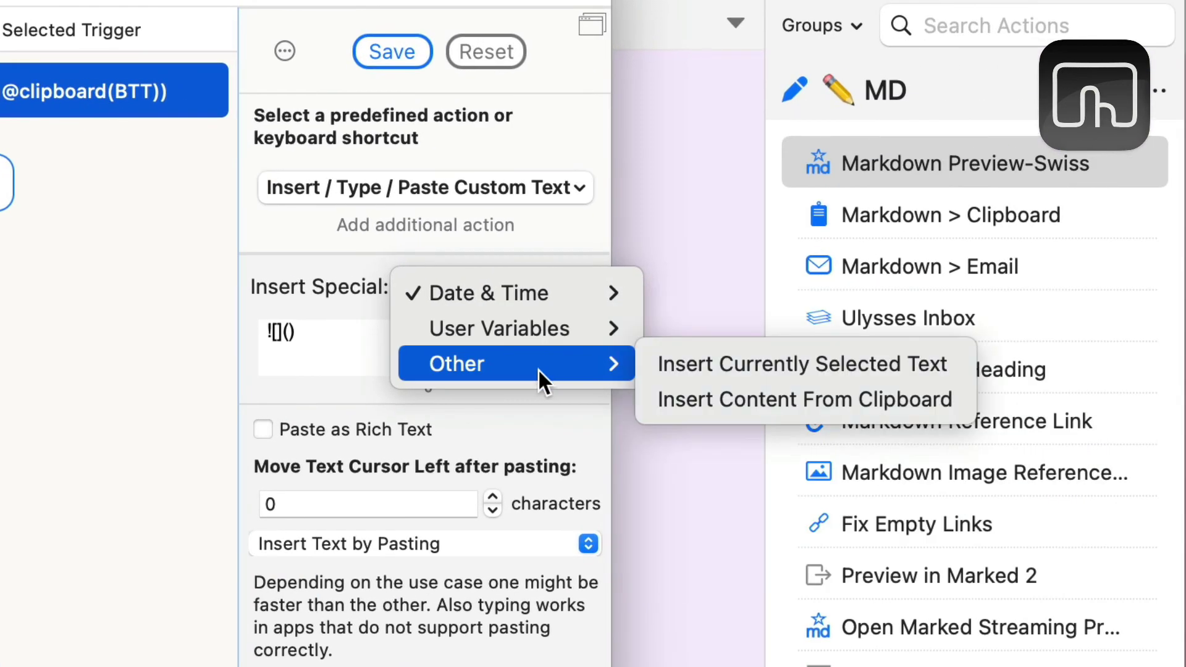
pyautogui.click(780, 402)
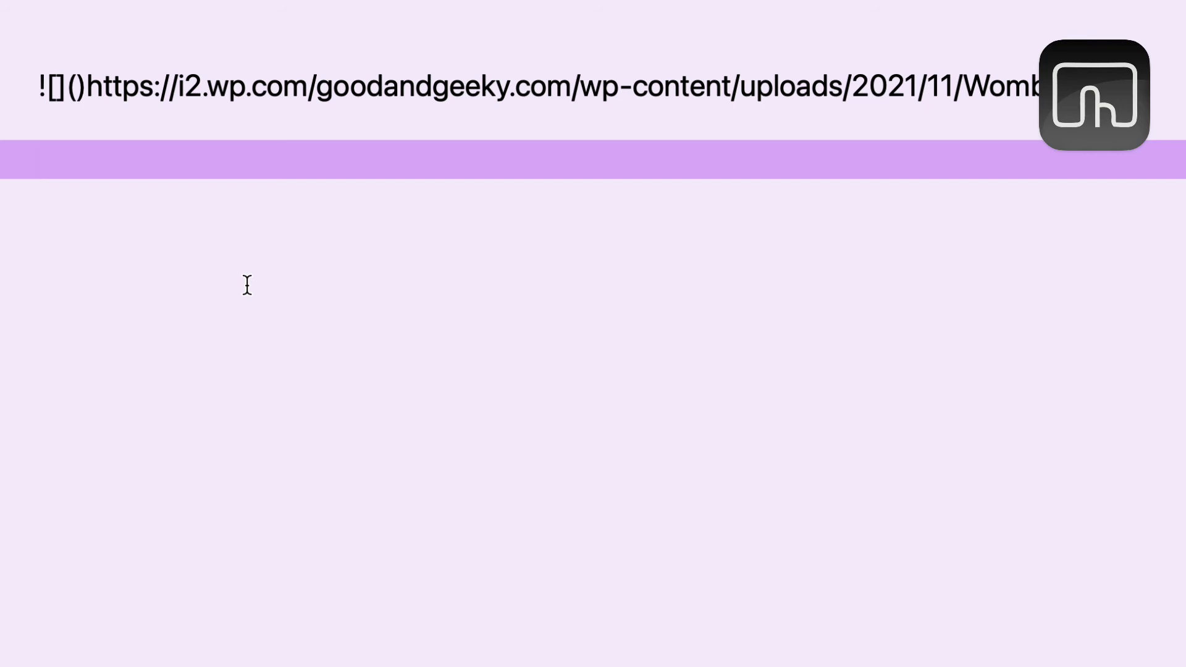
# Test the shortcut, then swap the clipboard placeholder for Insert Currently Selected Text
pyautogui.write('![](https://i2.wp.com/goodandgeeky.com/wp-content/uploads/2021/11/Wombat.png)')
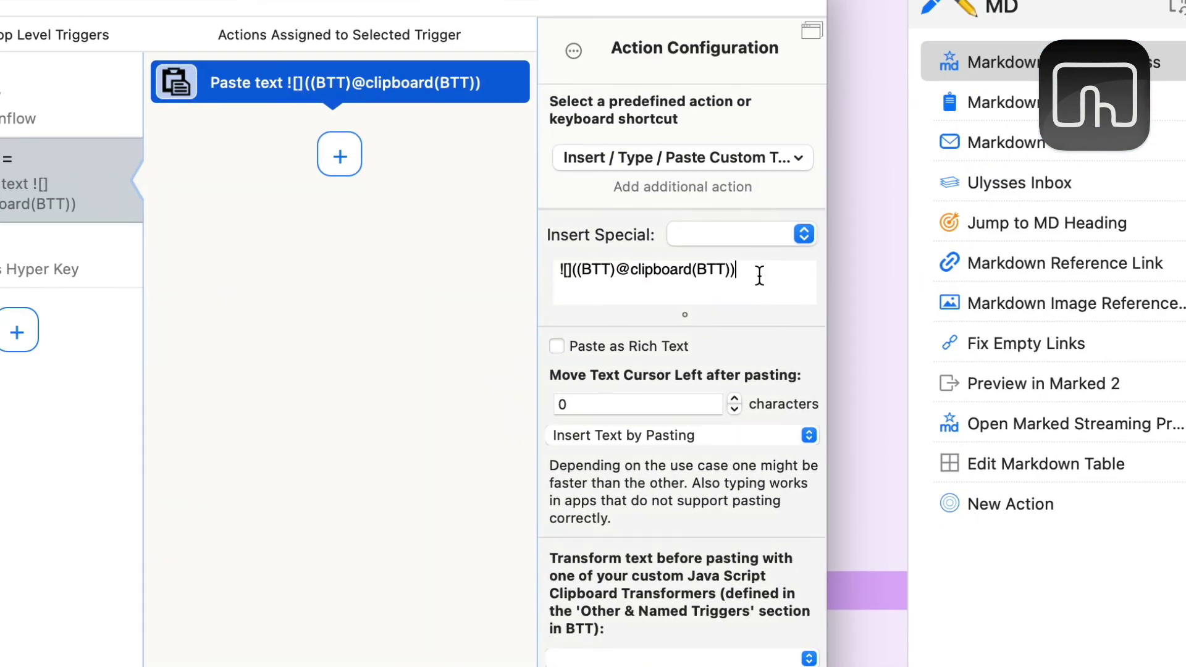
pyautogui.press('BackSpace')
pyautogui.press('BackSpace')
pyautogui.press('BackSpace')
pyautogui.press('BackSpace')
pyautogui.press('BackSpace')
pyautogui.press('BackSpace')
pyautogui.press('BackSpace')
pyautogui.press('BackSpace')
pyautogui.press('BackSpace')
pyautogui.press('BackSpace')
pyautogui.press('BackSpace')
pyautogui.press('BackSpace')
pyautogui.press('BackSpace')
pyautogui.press('BackSpace')
pyautogui.press('BackSpace')
pyautogui.press('BackSpace')
pyautogui.press('BackSpace')
pyautogui.press('BackSpace')
pyautogui.press('BackSpace')
pyautogui.press('BackSpace')
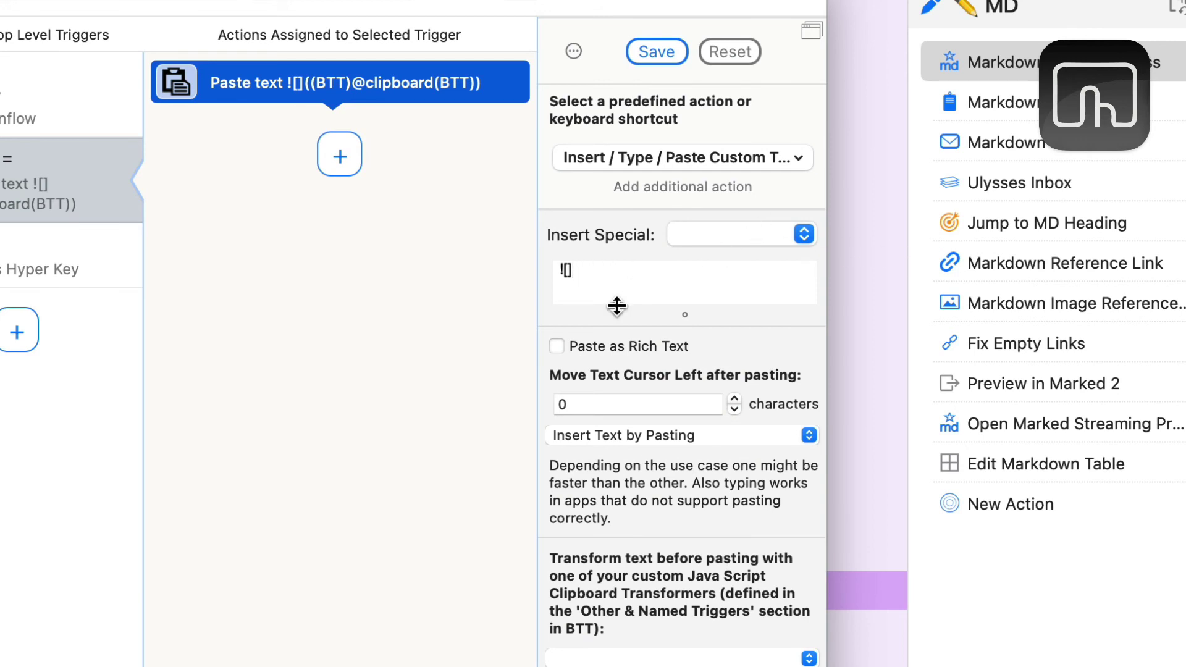
pyautogui.write('()')
pyautogui.click(790, 237)
pyautogui.moveTo(758, 276)
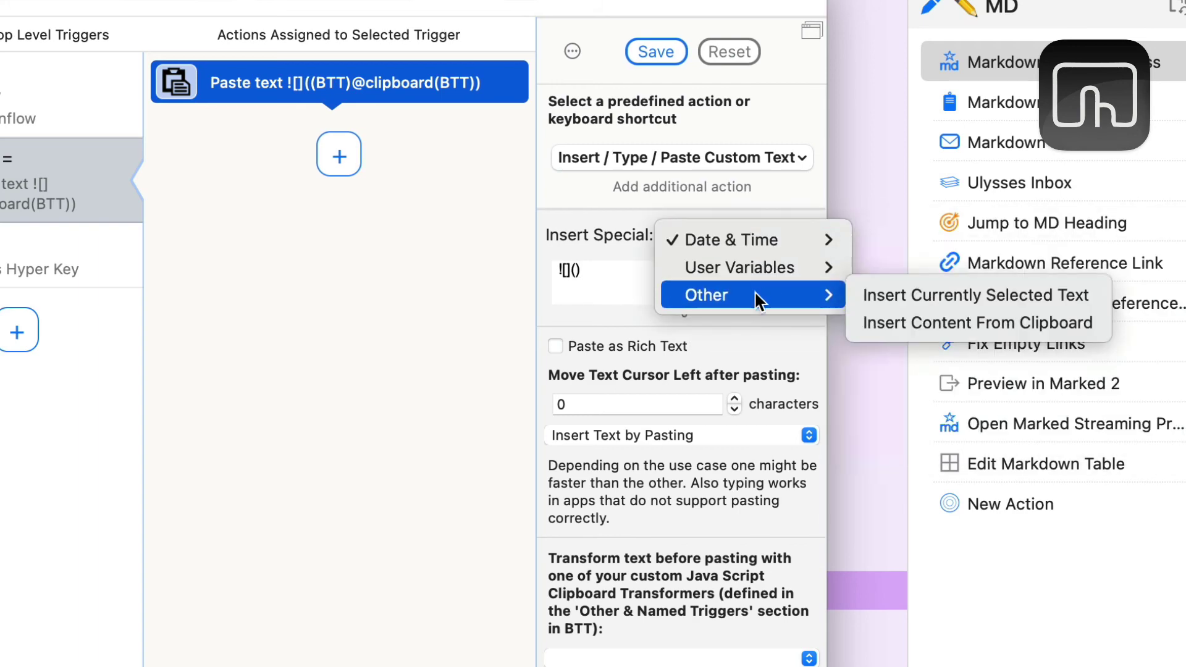
pyautogui.click(933, 292)
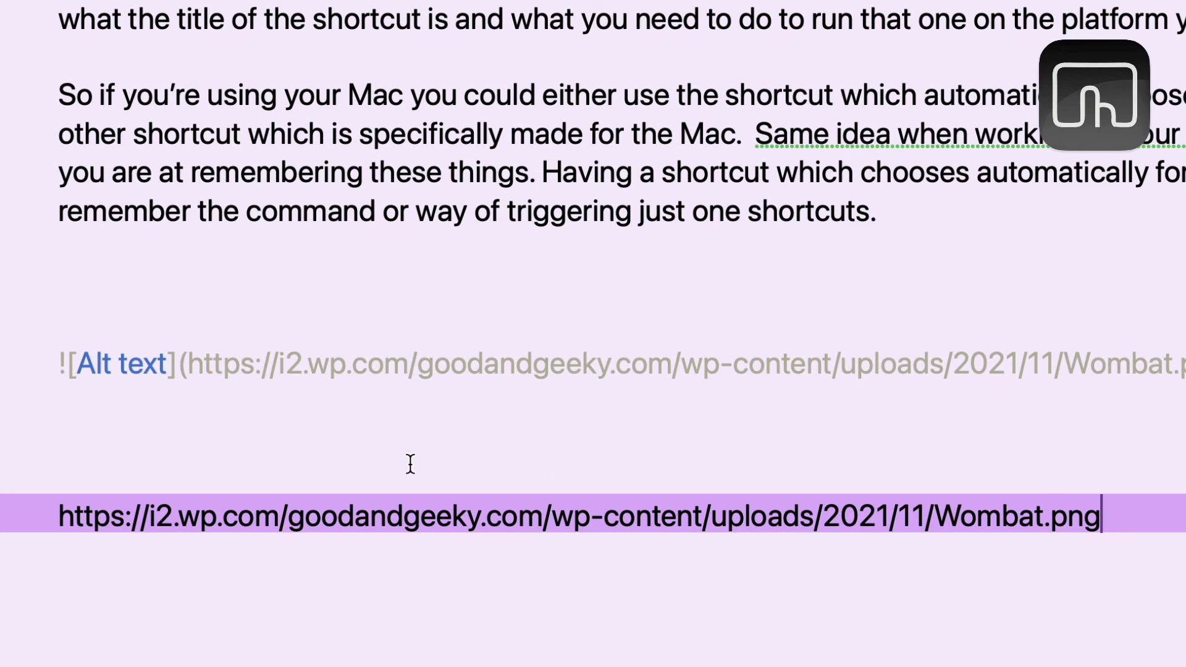
# Wrap the selected Wombat.png URL line into ![](…) using the hyper-key = shortcut
pyautogui.moveTo(59, 513)
pyautogui.mouseDown()
pyautogui.moveTo(575, 532)
pyautogui.moveTo(1093, 519)
pyautogui.moveTo(66, 526)
pyautogui.mouseUp()
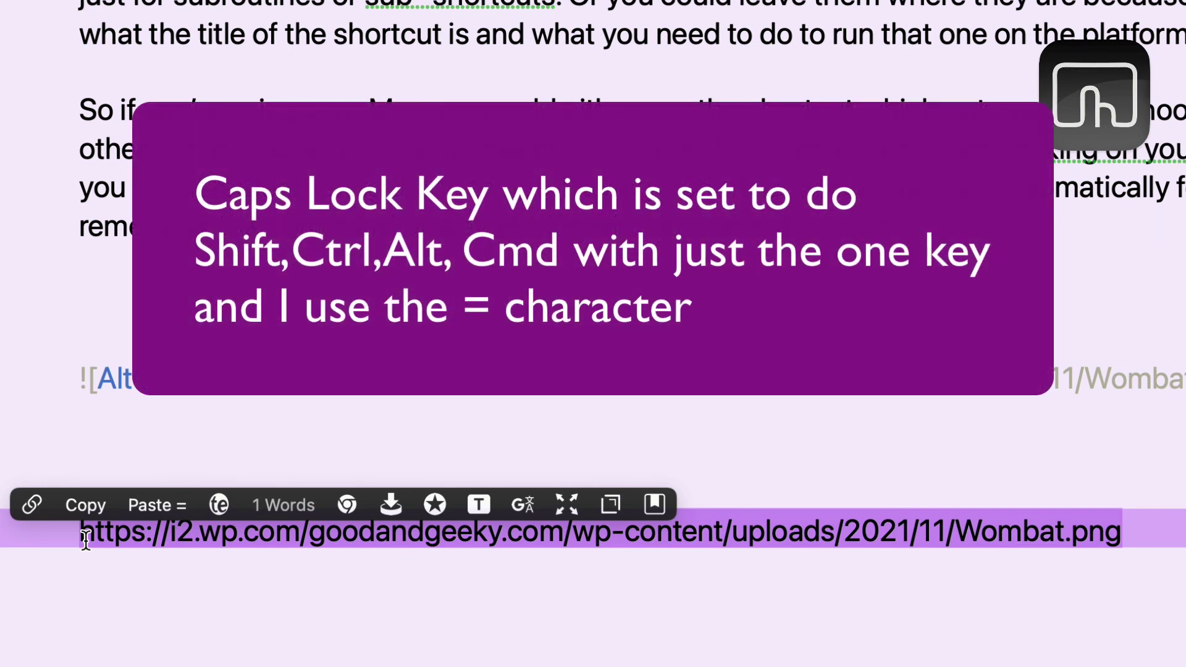
pyautogui.press('ctrl+alt+shift+super+equal')
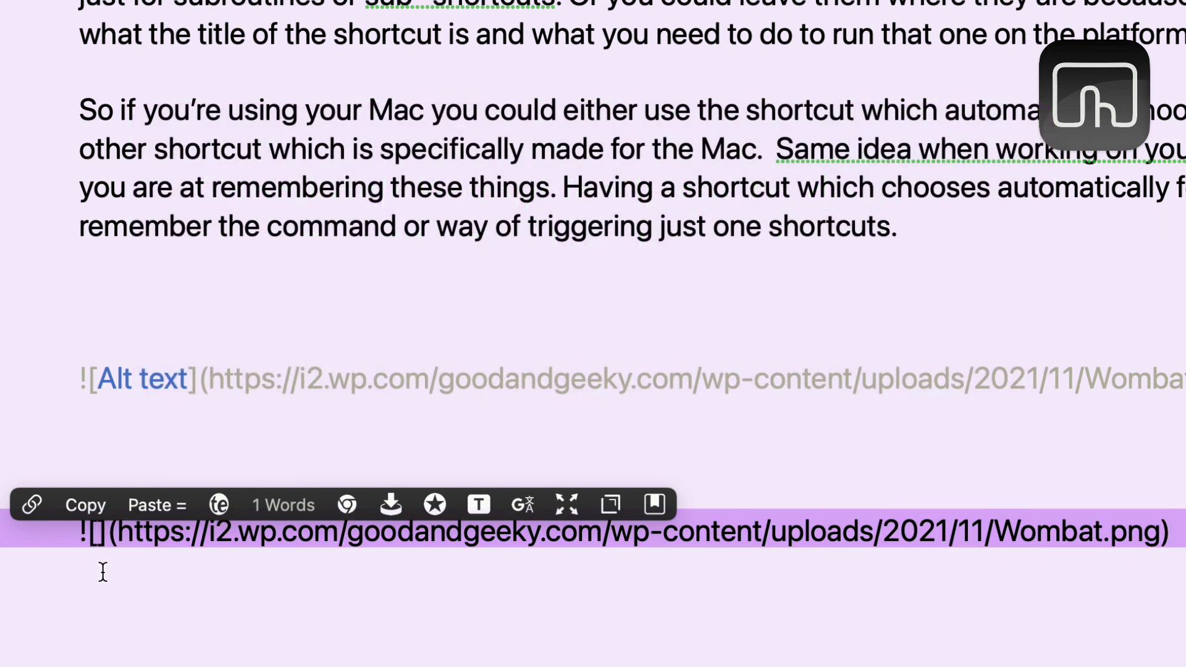